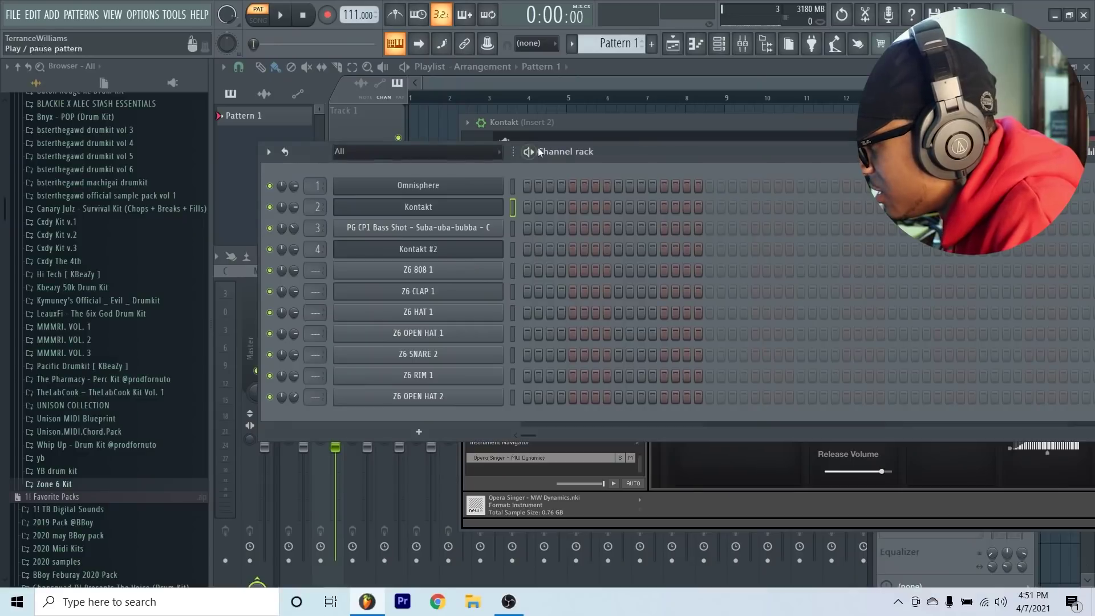
Bring the Kontakt Opera Singer layer forward after reviewing the Cinematic grand piano patch
{"action": "left_click", "coordinate": [614, 125]}
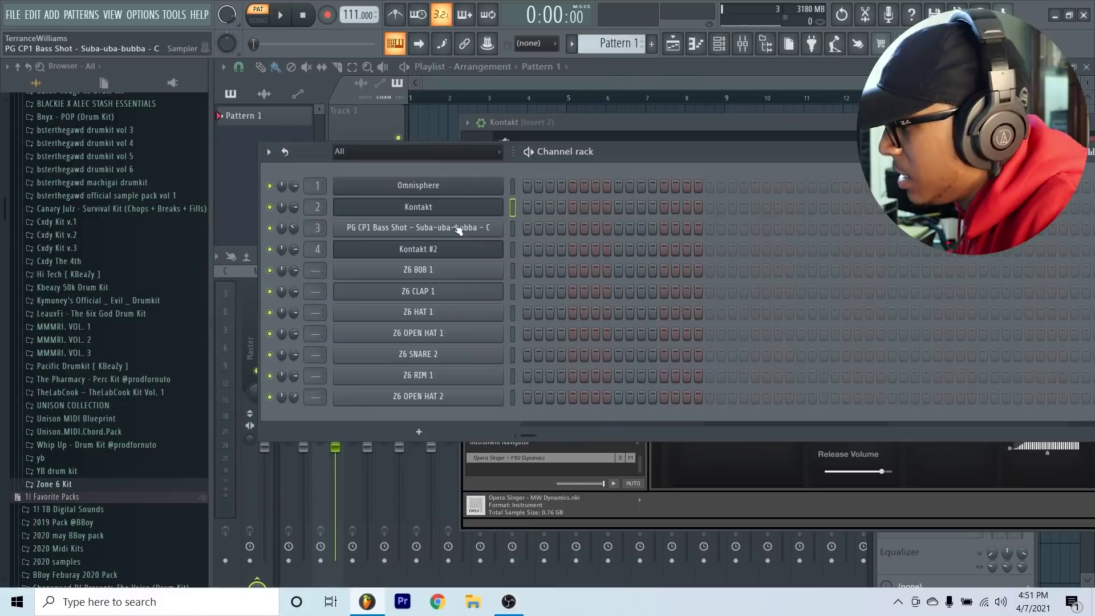
Inspect the PG CP1 Bass Shot channel's sample settings, then open the Kontakt #2 instrument window
{"action": "left_click", "coordinate": [458, 227]}
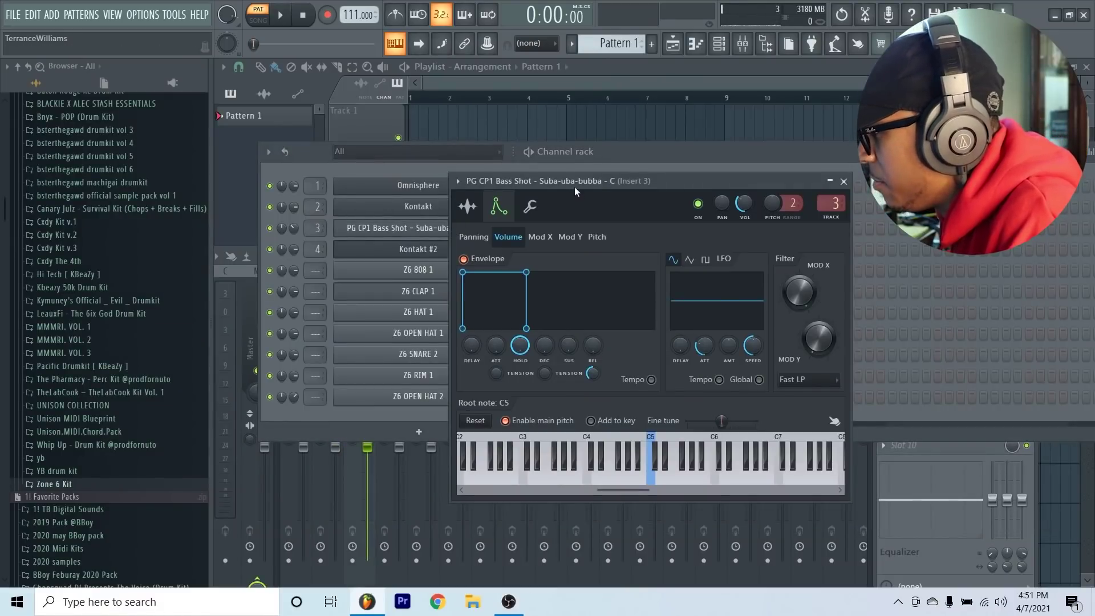
{"action": "left_click", "coordinate": [479, 204]}
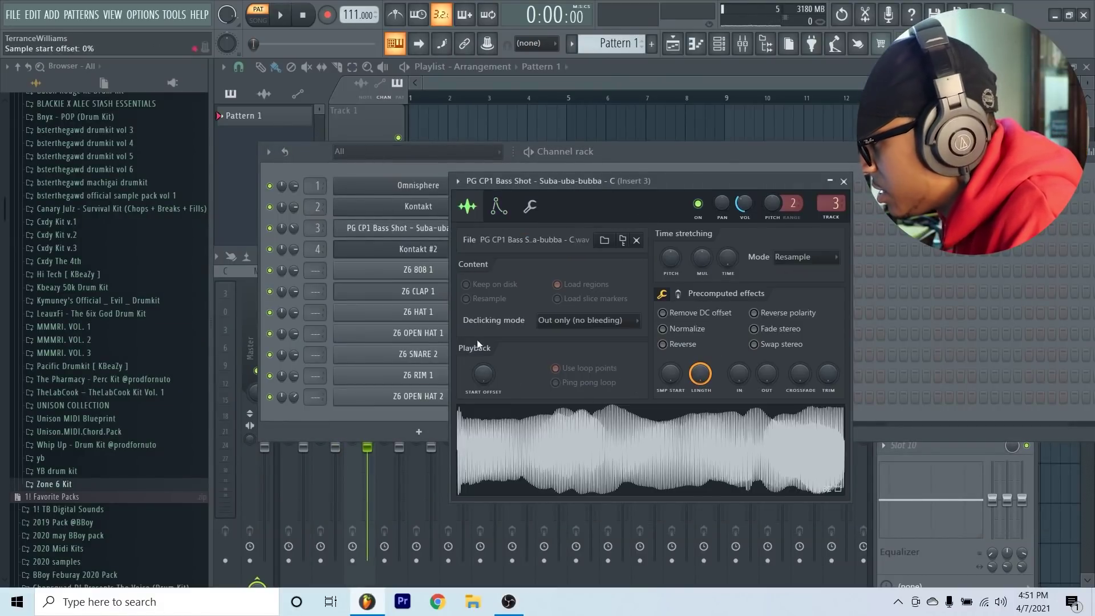
{"action": "left_click", "coordinate": [322, 153]}
{"action": "left_click", "coordinate": [443, 249]}
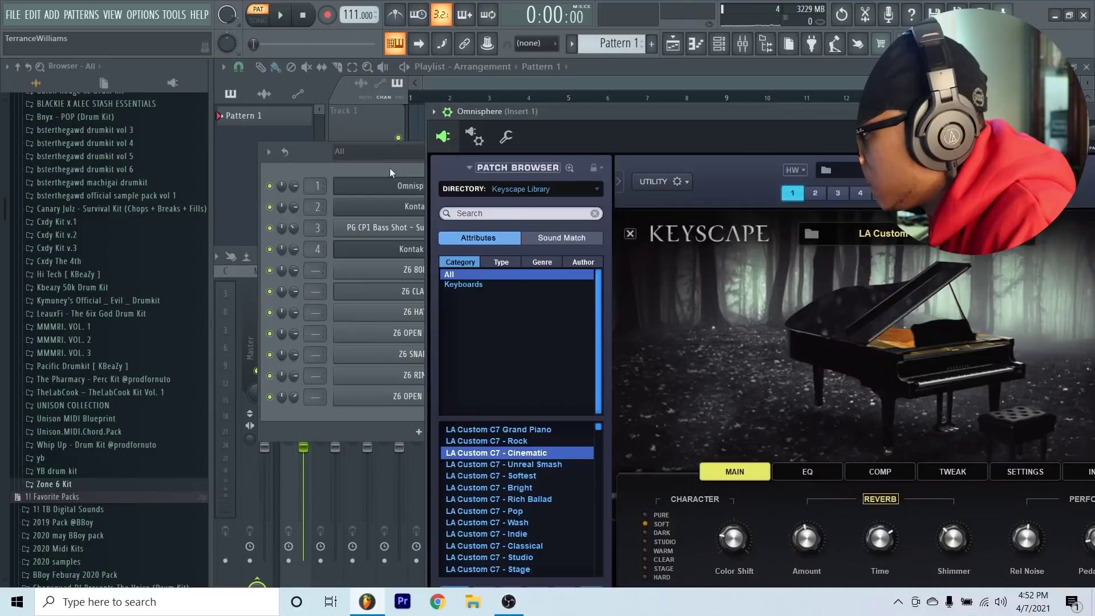
Open the Kontakt #2 channel in the piano roll with Black Notes scale highlighting enabled
{"action": "key", "text": "F6"}
{"action": "right_click", "coordinate": [502, 183]}
{"action": "left_click", "coordinate": [340, 172]}
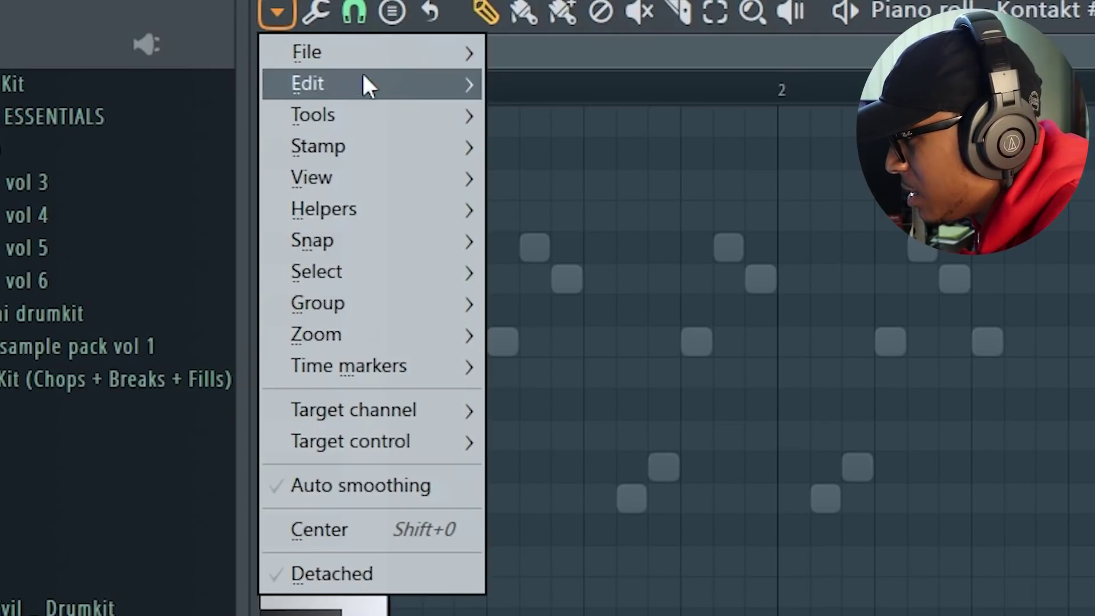
{"action": "mouse_move", "coordinate": [368, 213]}
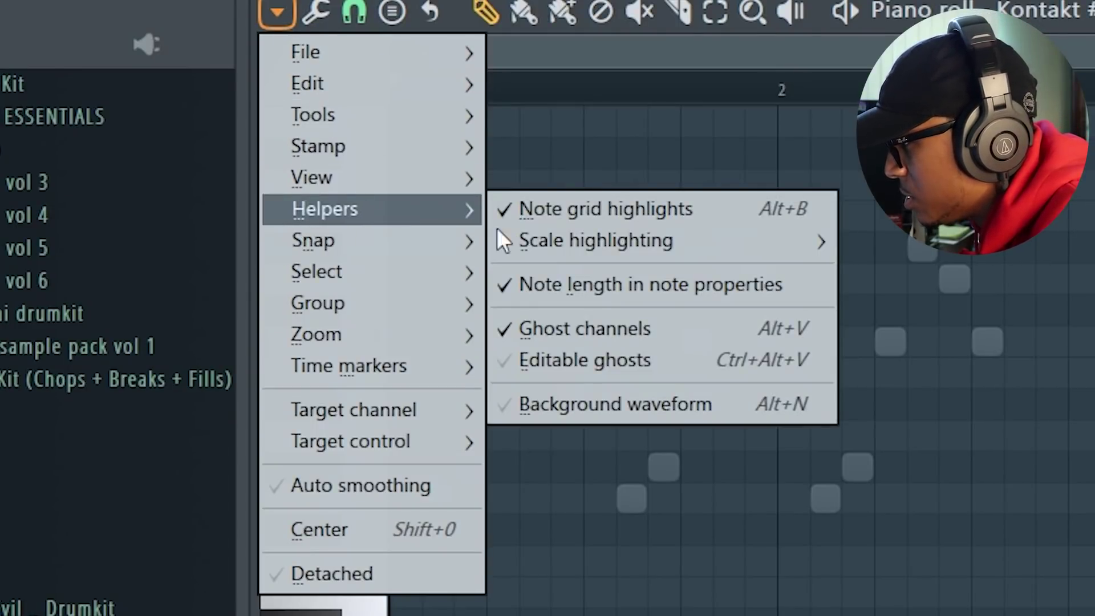
{"action": "mouse_move", "coordinate": [545, 240]}
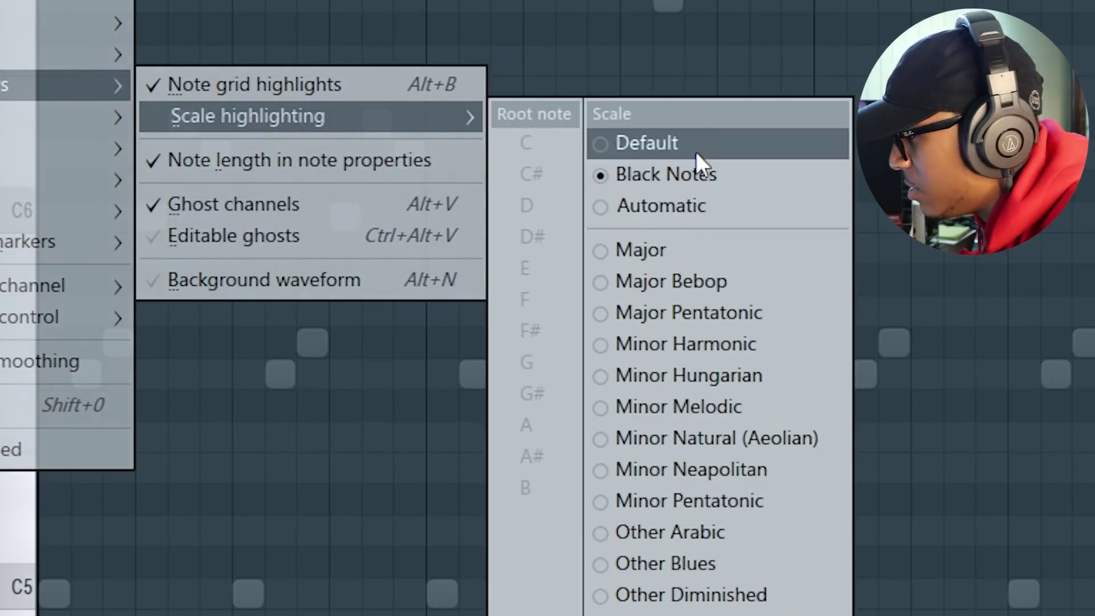
{"action": "left_click", "coordinate": [604, 174]}
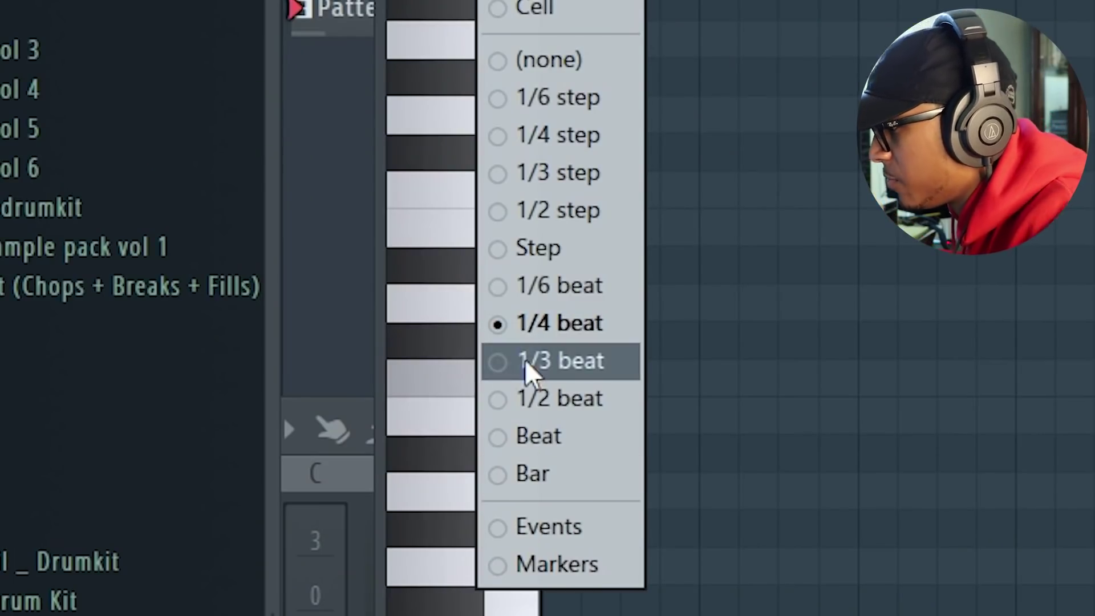
Set snap to 1/3 beat and draw G5, C6, D#6 and D6 triplet notes after C5
{"action": "left_click", "coordinate": [526, 358]}
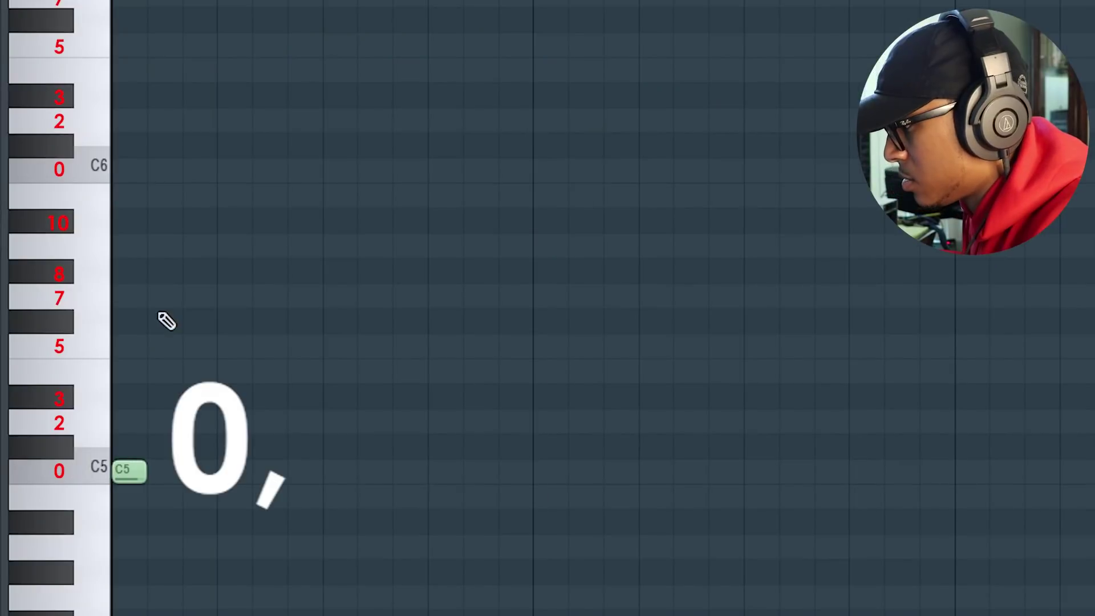
{"action": "left_click", "coordinate": [162, 296]}
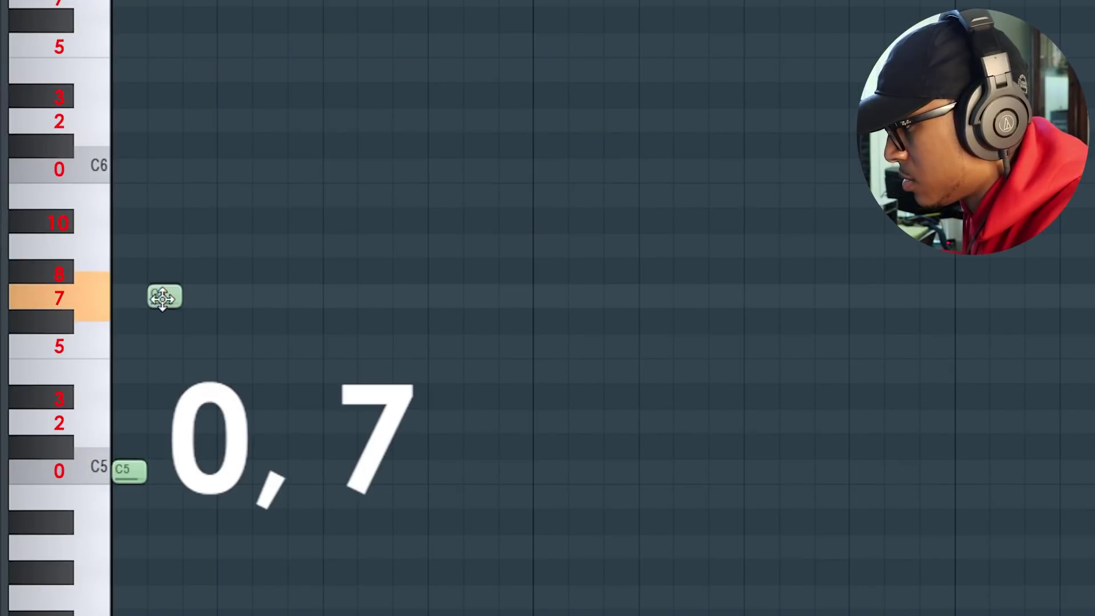
{"action": "left_click", "coordinate": [188, 170]}
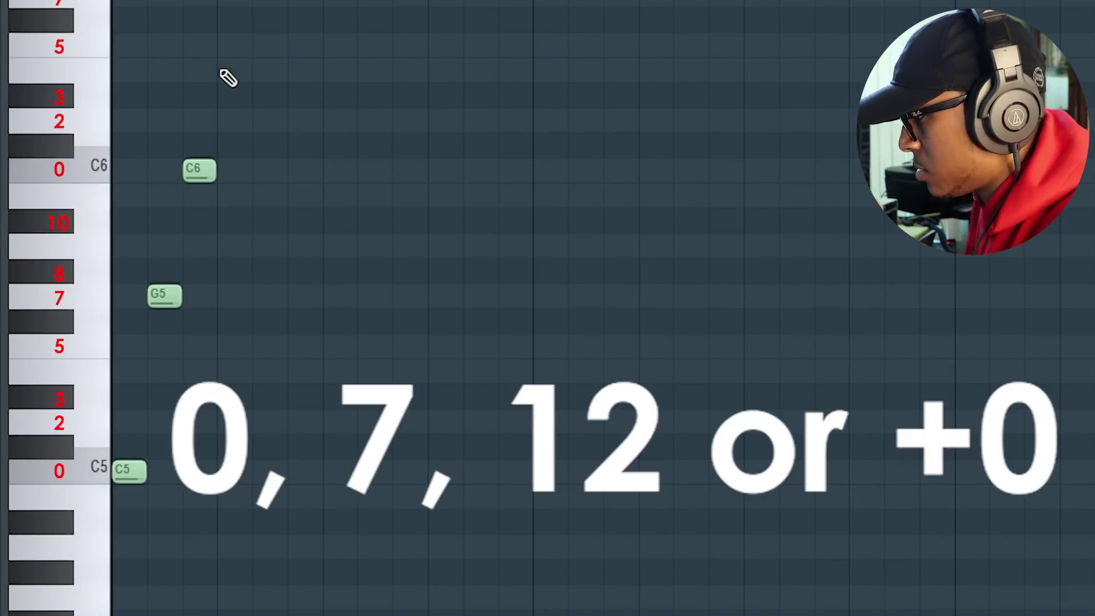
{"action": "key", "text": "space"}
{"action": "key", "text": "space"}
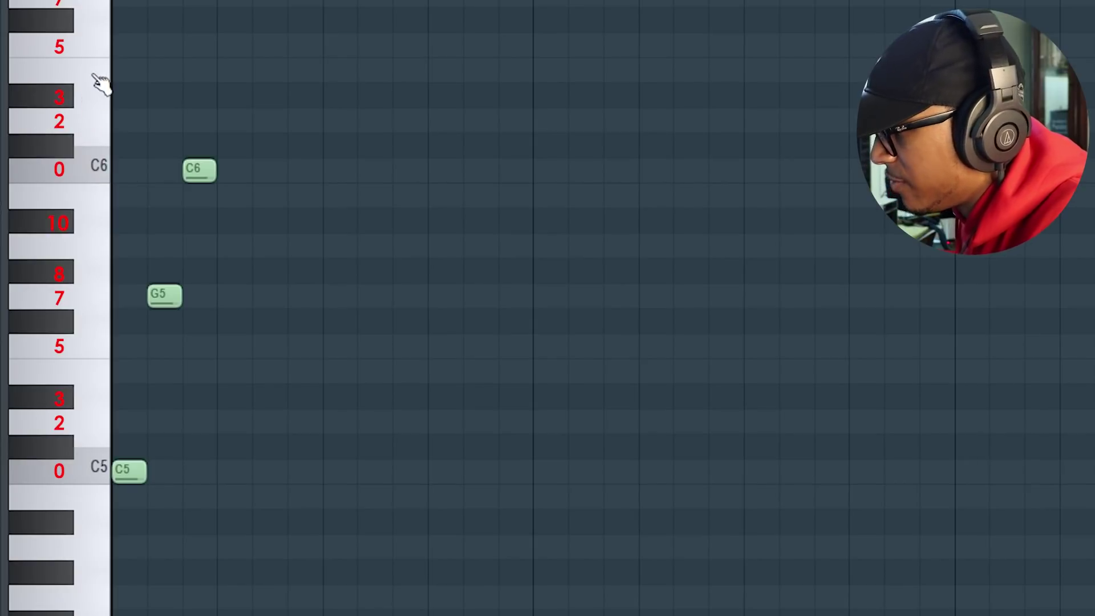
{"action": "left_click", "coordinate": [228, 95]}
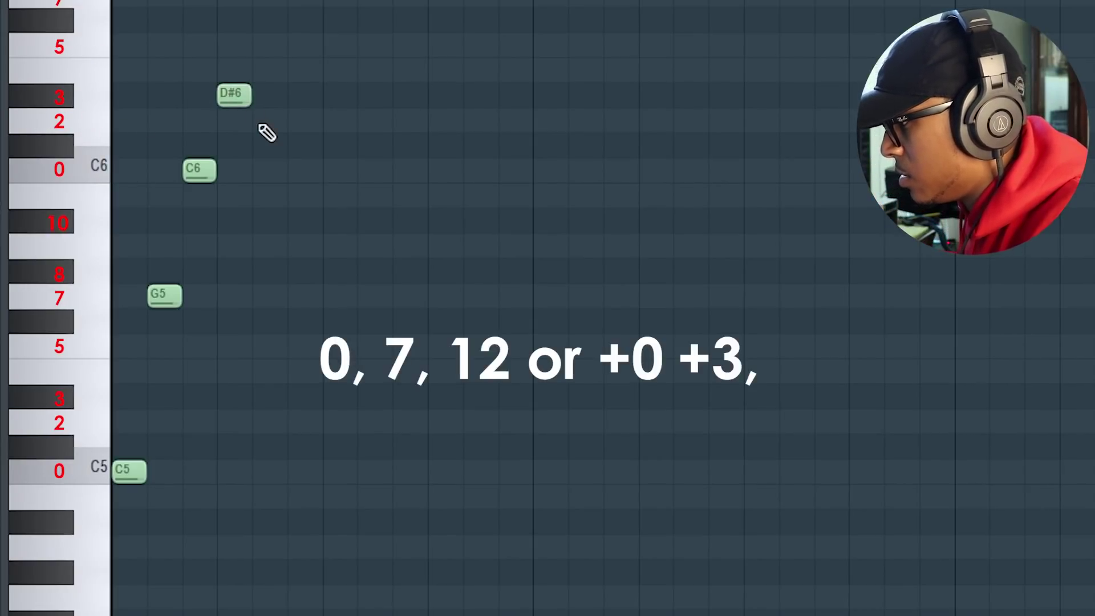
{"action": "left_click_drag", "start_coordinate": [260, 124], "coordinate": [303, 120]}
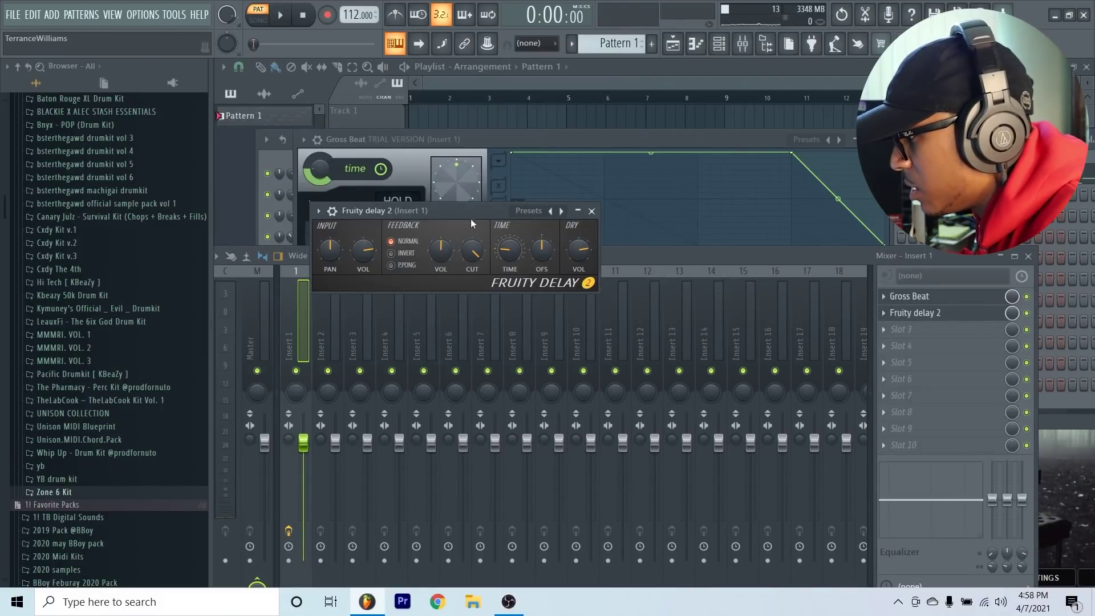
Give Fruity Delay 2 a shorter time, ~51% cutoff, ping-pong feedback and off-centre input pan
{"action": "left_click_drag", "start_coordinate": [468, 221], "coordinate": [550, 165]}
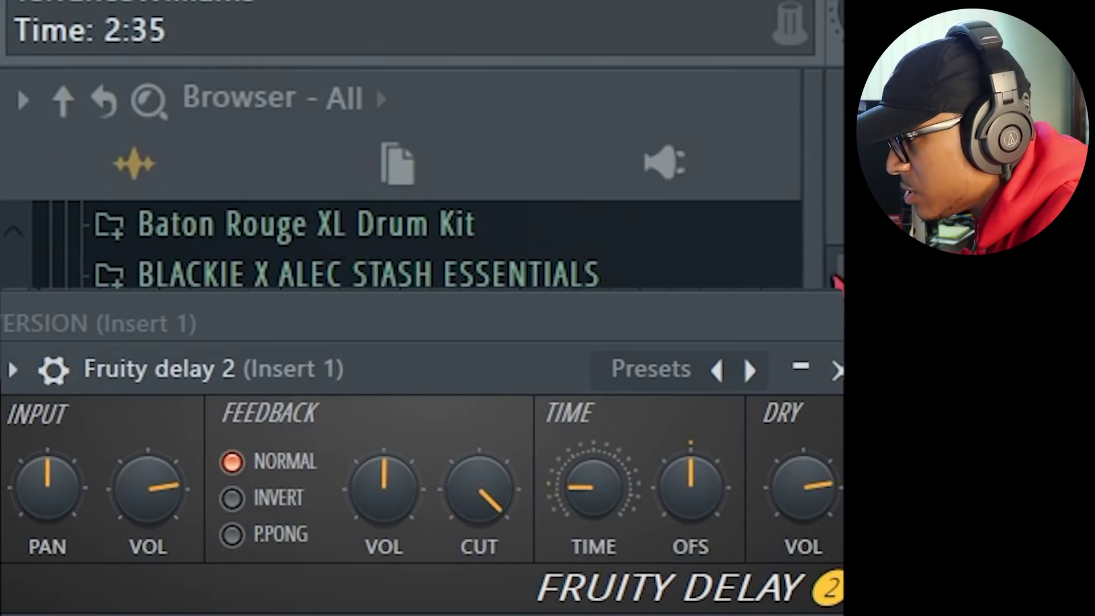
{"action": "left_click_drag", "start_coordinate": [593, 488], "coordinate": [593, 490]}
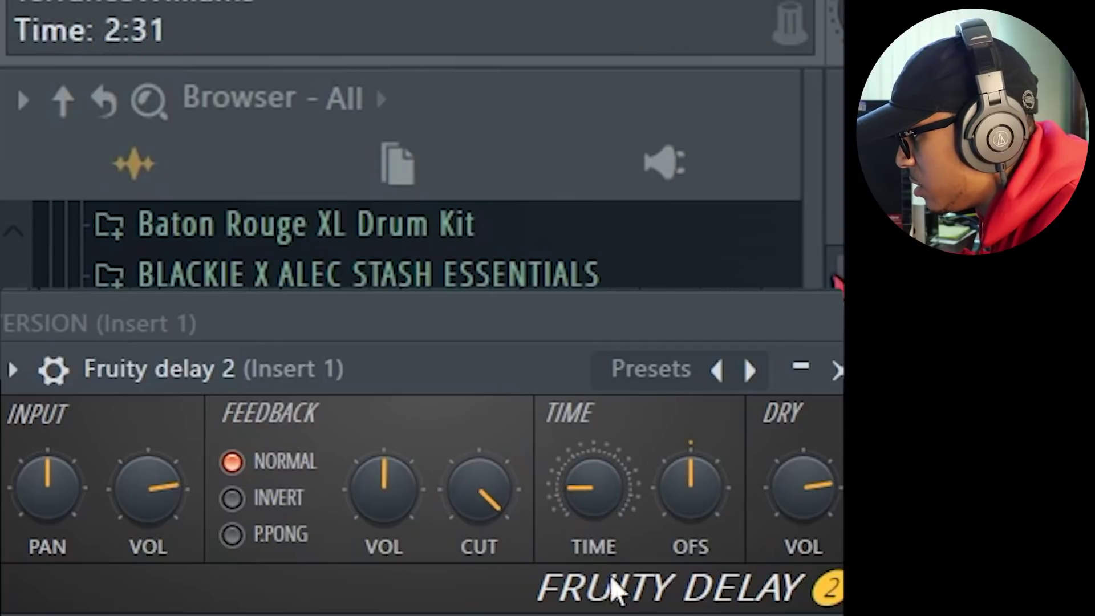
{"action": "left_click_drag", "start_coordinate": [459, 508], "coordinate": [459, 533]}
{"action": "left_click_drag", "start_coordinate": [479, 489], "coordinate": [479, 491]}
{"action": "left_click", "coordinate": [245, 534]}
{"action": "left_click_drag", "start_coordinate": [61, 501], "coordinate": [57, 495]}
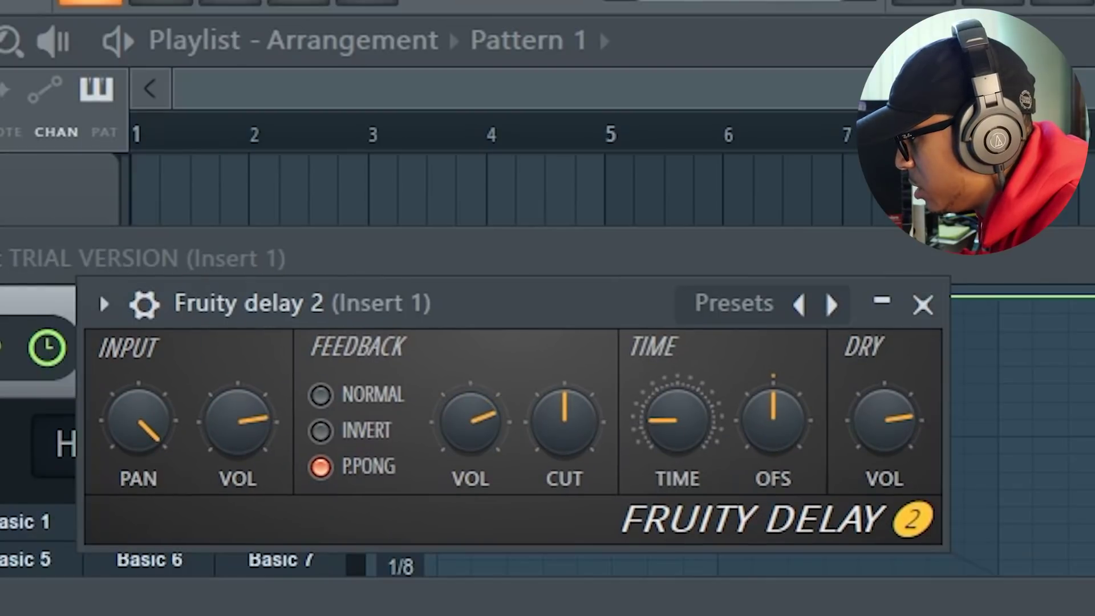
{"action": "left_click_drag", "start_coordinate": [513, 316], "coordinate": [518, 284]}
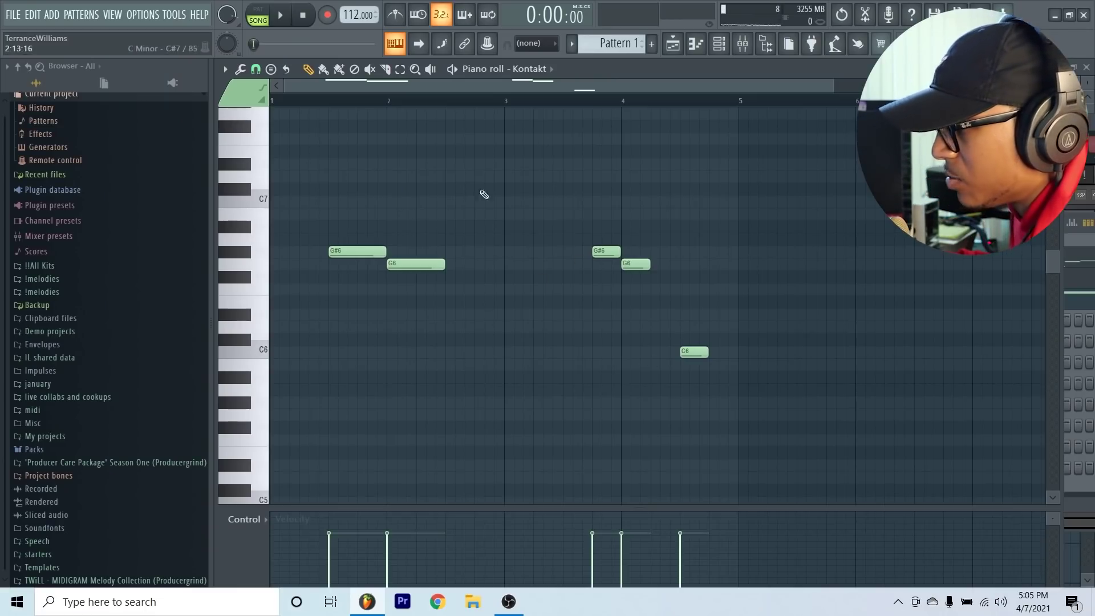
Turn on ghost channels in the Kontakt piano roll
{"action": "left_click", "coordinate": [225, 69]}
{"action": "mouse_move", "coordinate": [255, 149]}
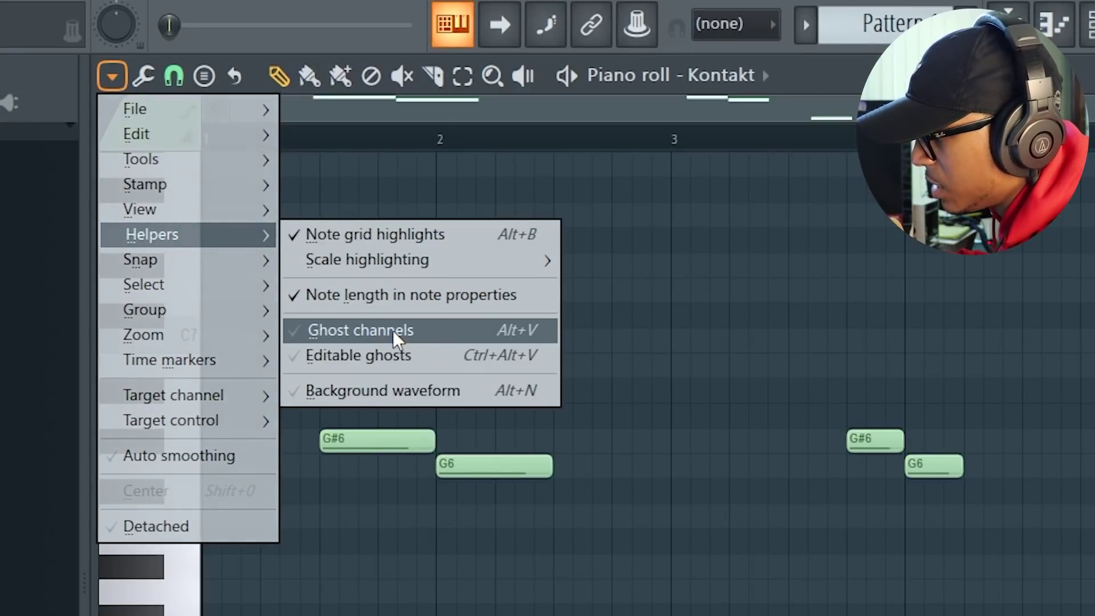
{"action": "left_click", "coordinate": [392, 330]}
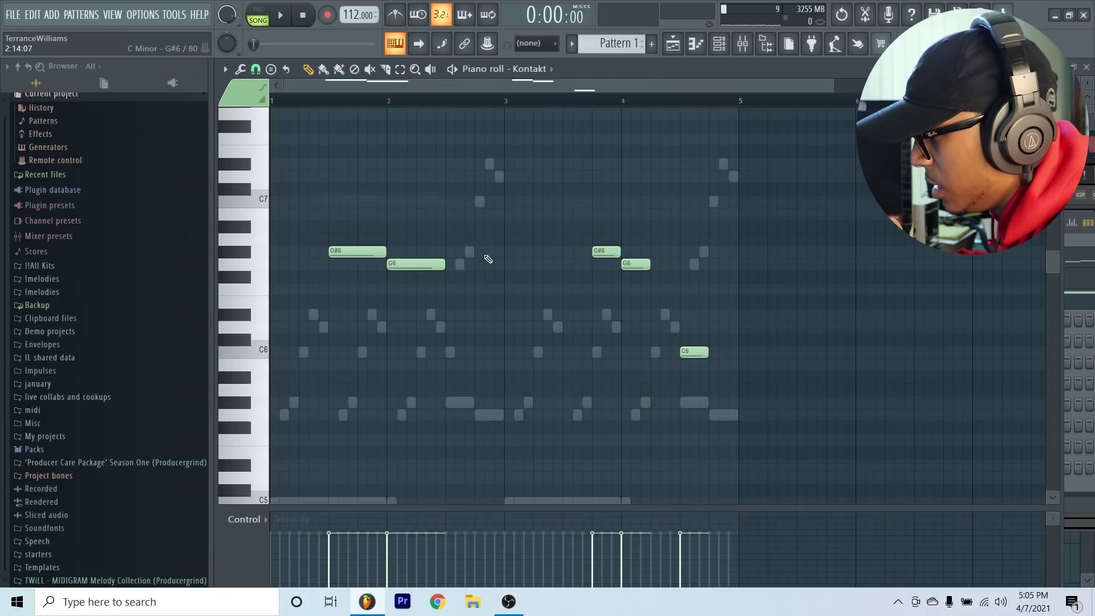
Shorten the G#5 note, add a G5 after it, and lengthen the C5 note
{"action": "scroll", "coordinate": [465, 319], "scroll_direction": "down", "scroll_amount": 3}
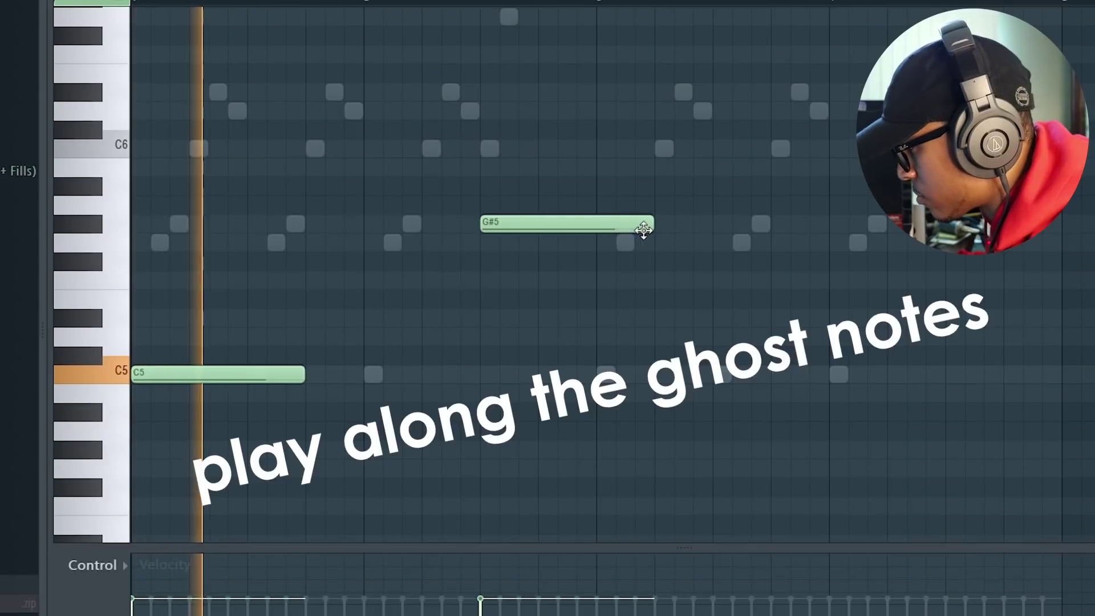
{"action": "left_click_drag", "start_coordinate": [610, 295], "coordinate": [539, 296]}
{"action": "left_click", "coordinate": [541, 243]}
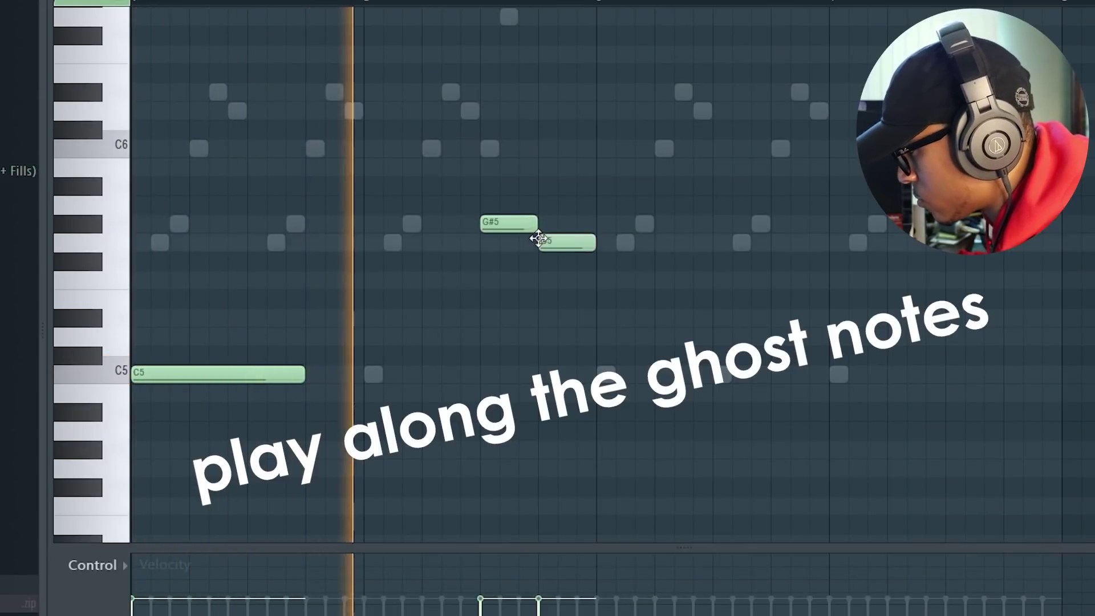
{"action": "left_click_drag", "start_coordinate": [304, 374], "coordinate": [343, 375]}
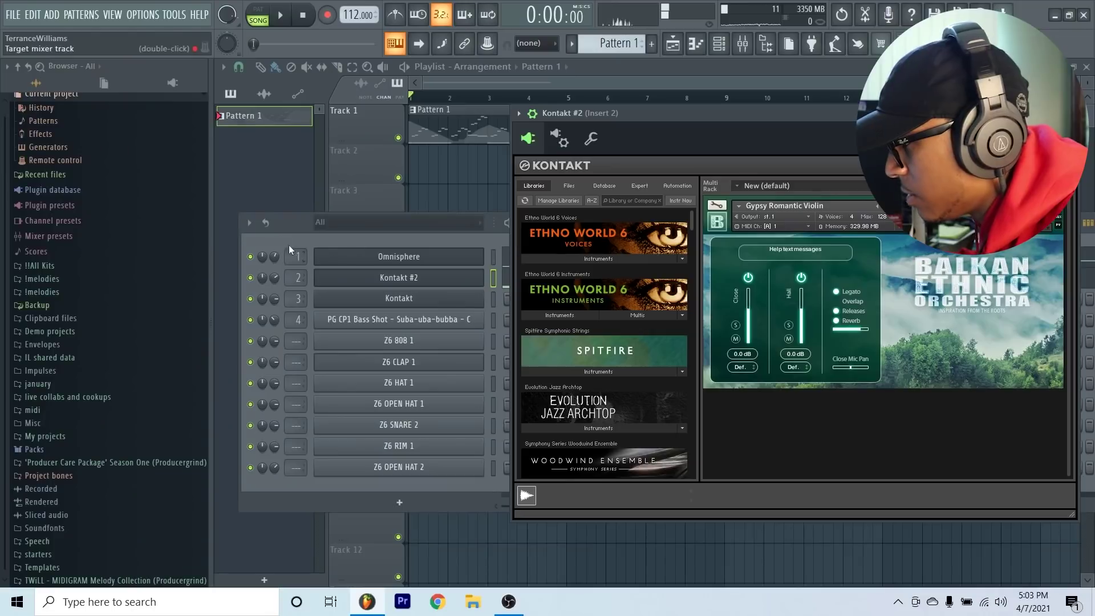
{"action": "left_click", "coordinate": [288, 245]}
Open the Kontakt instrument window from its channel in the rack
{"action": "right_click", "coordinate": [427, 299]}
{"action": "left_click", "coordinate": [430, 299]}
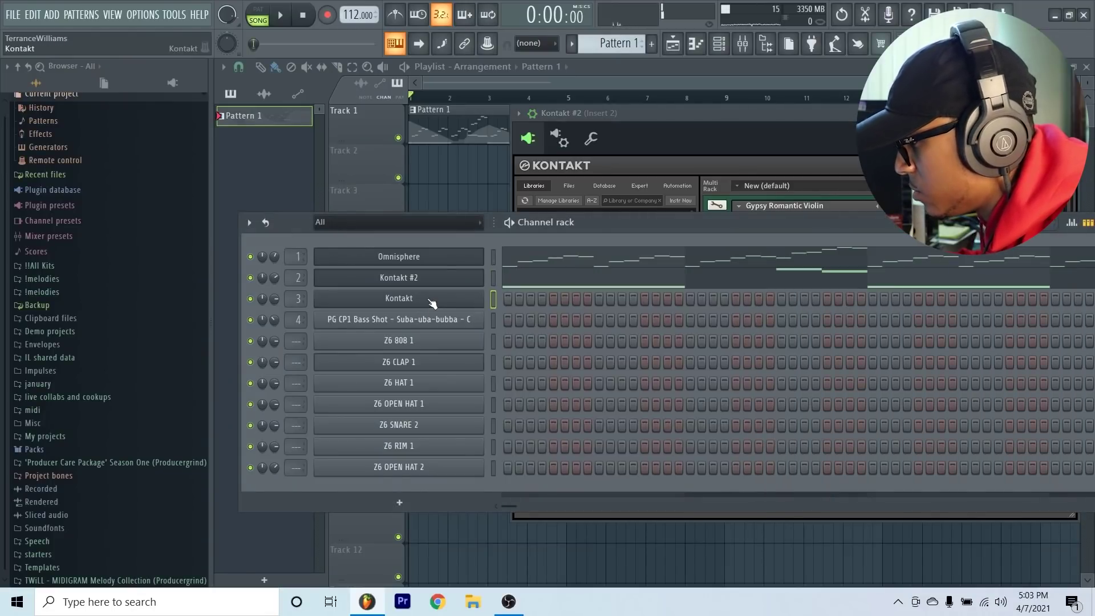
{"action": "left_click", "coordinate": [433, 301]}
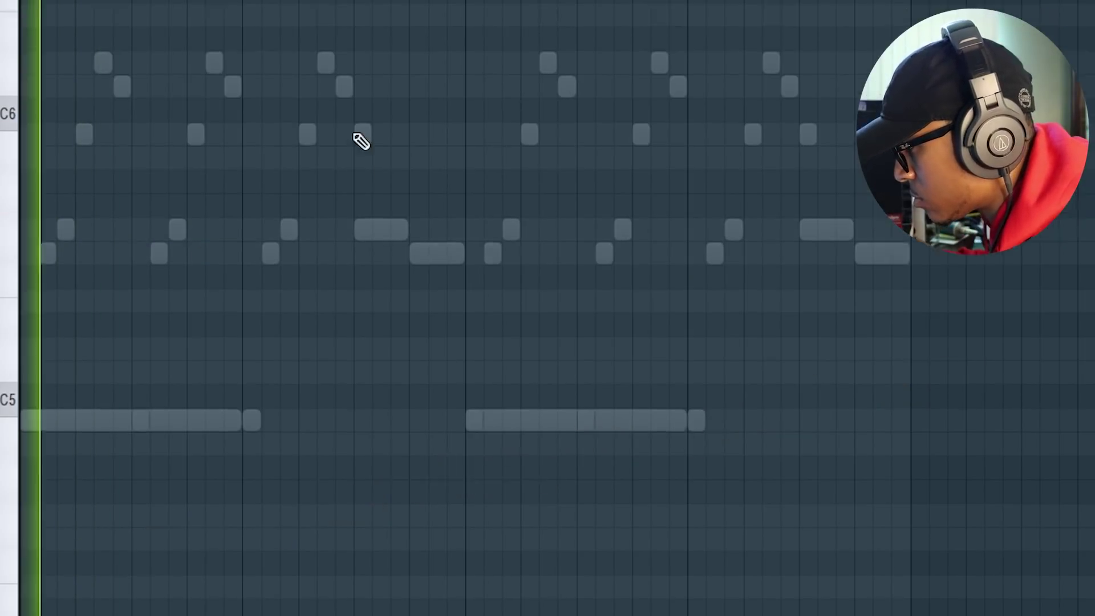
{"action": "scroll", "coordinate": [178, 220], "scroll_direction": "up", "scroll_amount": 5}
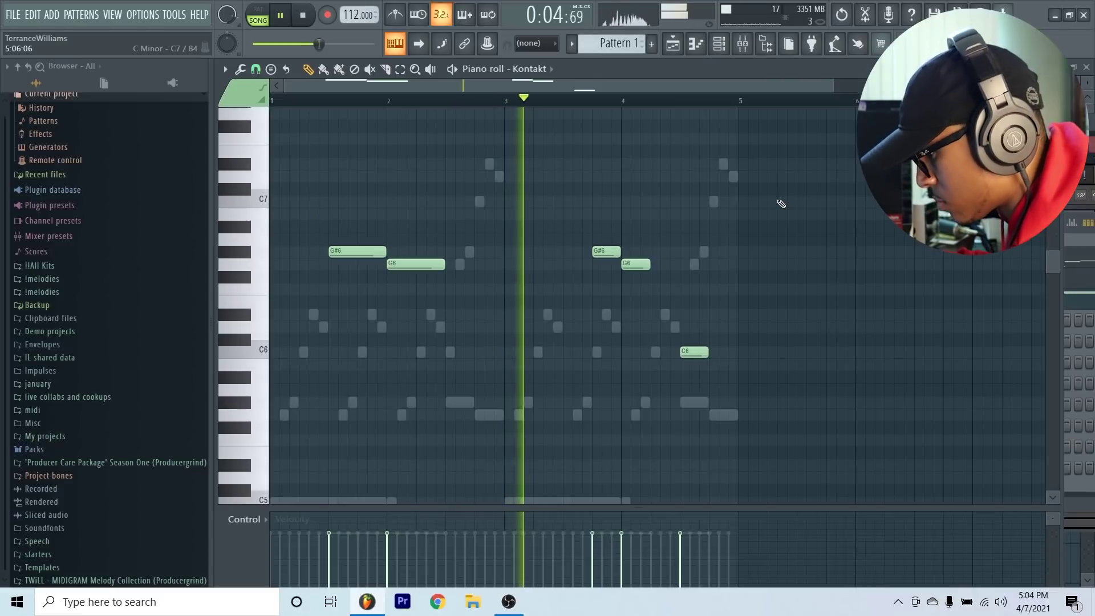
Check Insert 1's Gross Beat in the mixer, then draw two long sustained C3 bass notes
{"action": "left_click", "coordinate": [744, 45]}
{"action": "left_click", "coordinate": [292, 344]}
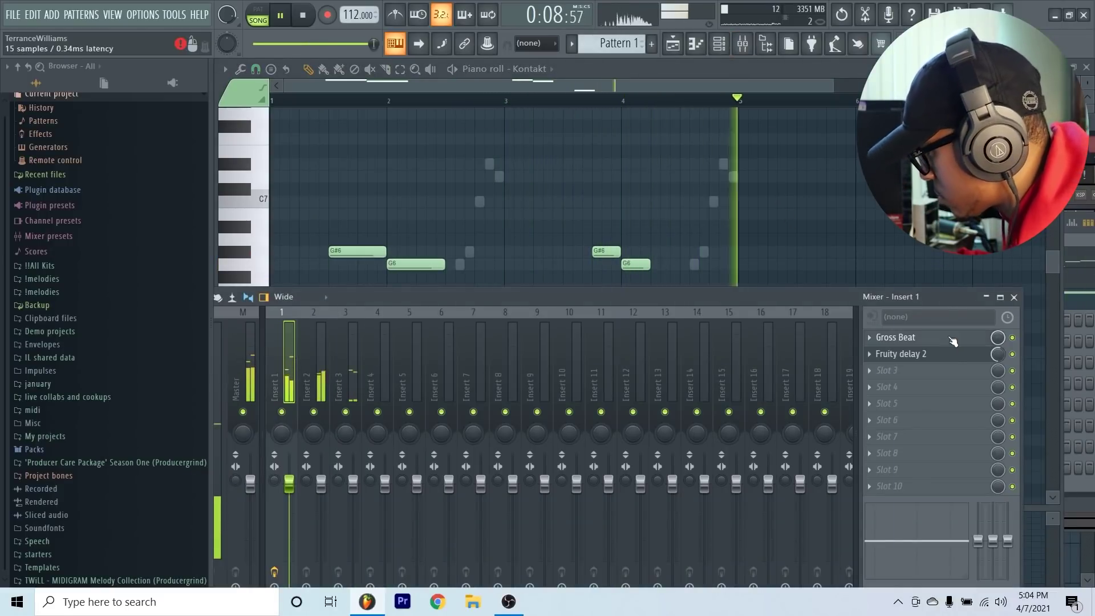
{"action": "left_click", "coordinate": [954, 341]}
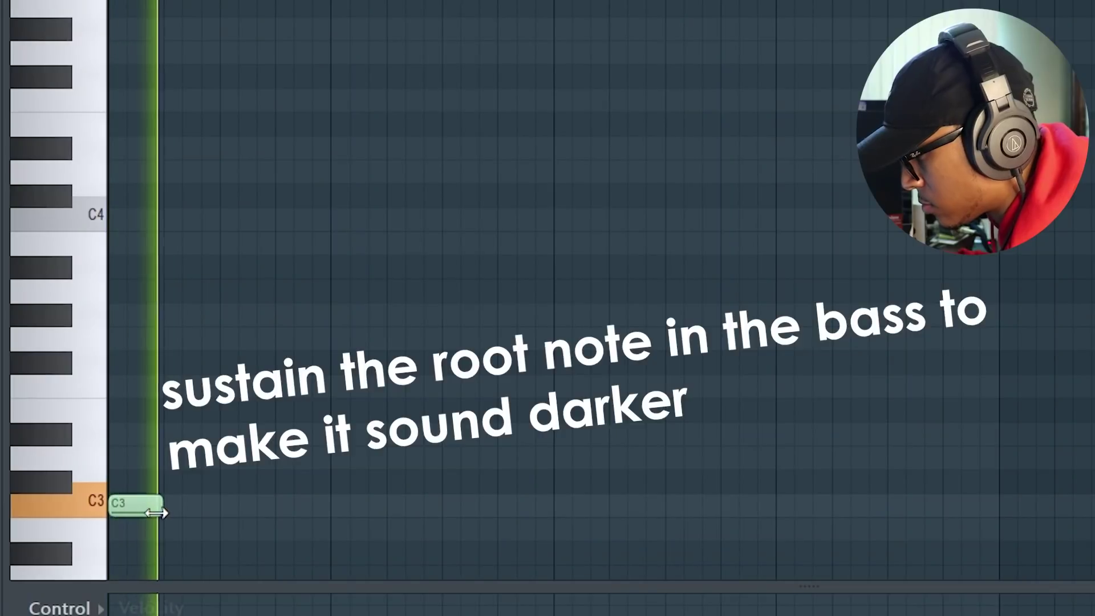
{"action": "left_click_drag", "start_coordinate": [146, 506], "coordinate": [545, 512]}
{"action": "left_click_drag", "start_coordinate": [913, 511], "coordinate": [938, 513]}
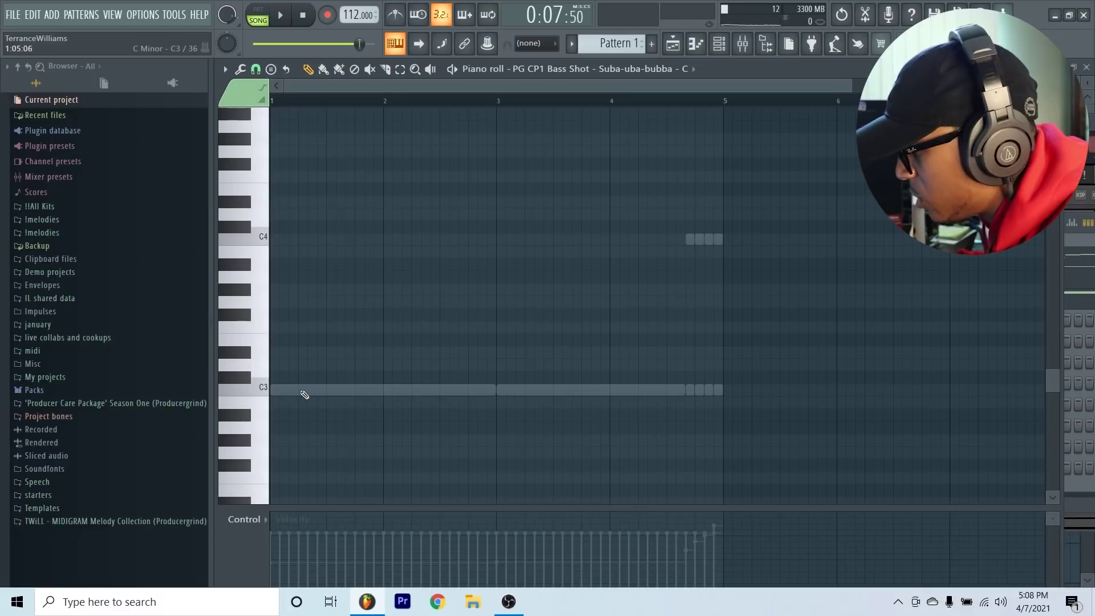
Draw C5 and G5 bass notes, copy them two bars later, and add a G#5 at bar 4
{"action": "left_click", "coordinate": [302, 393]}
{"action": "scroll", "coordinate": [337, 373], "scroll_direction": "up", "scroll_amount": 3}
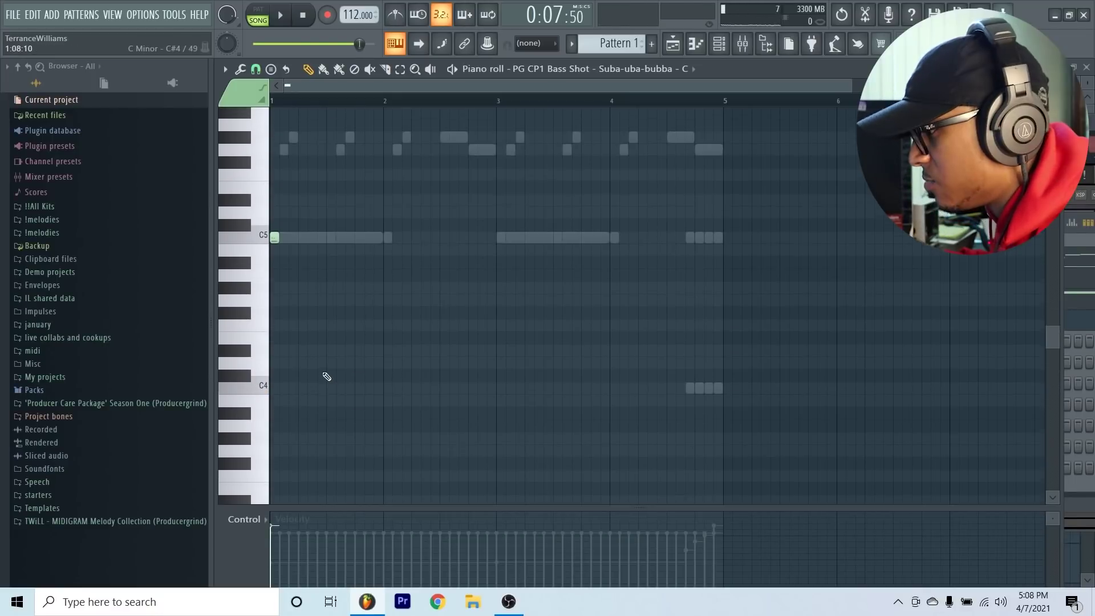
{"action": "scroll", "coordinate": [334, 375], "scroll_direction": "down", "scroll_amount": 3}
{"action": "scroll", "coordinate": [332, 375], "scroll_direction": "up", "scroll_amount": 3}
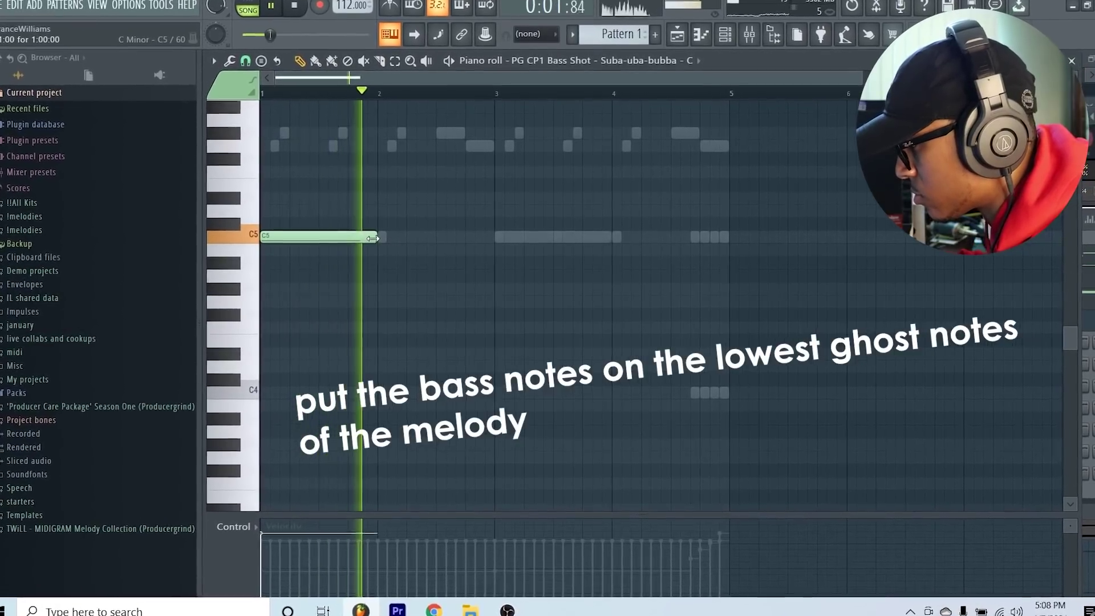
{"action": "left_click", "coordinate": [436, 208]}
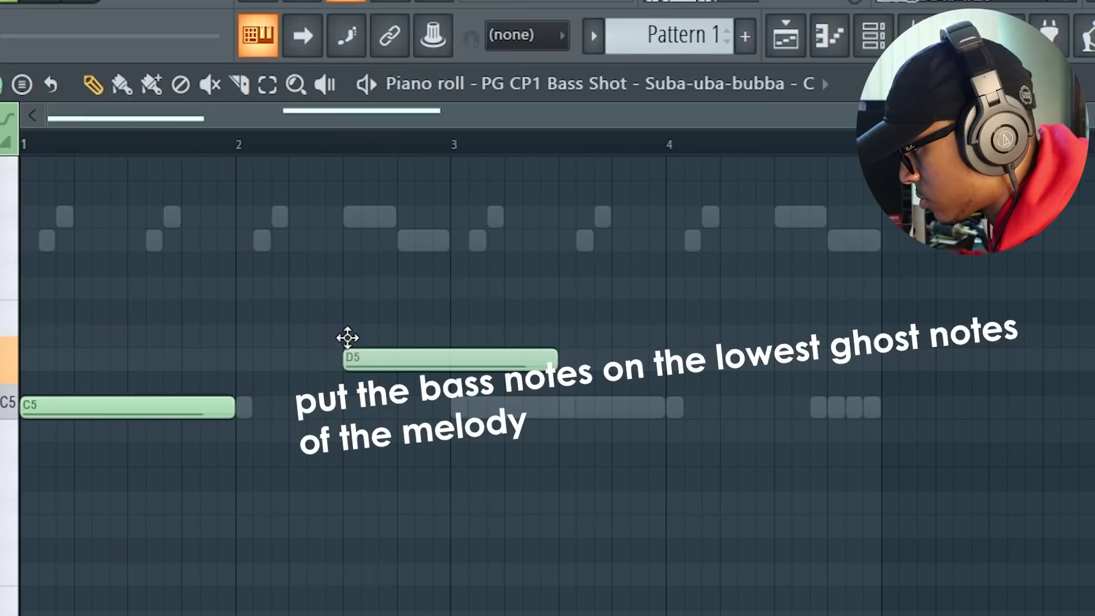
{"action": "left_click_drag", "start_coordinate": [348, 337], "coordinate": [347, 229]}
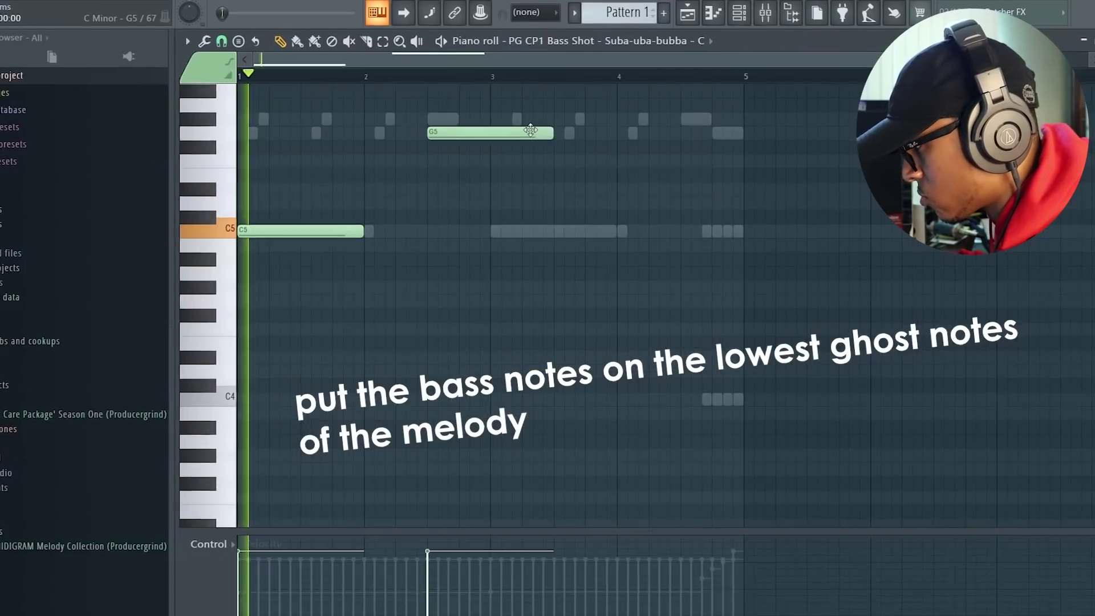
{"action": "left_click_drag", "start_coordinate": [552, 132], "coordinate": [573, 225]}
{"action": "left_click", "coordinate": [590, 205]}
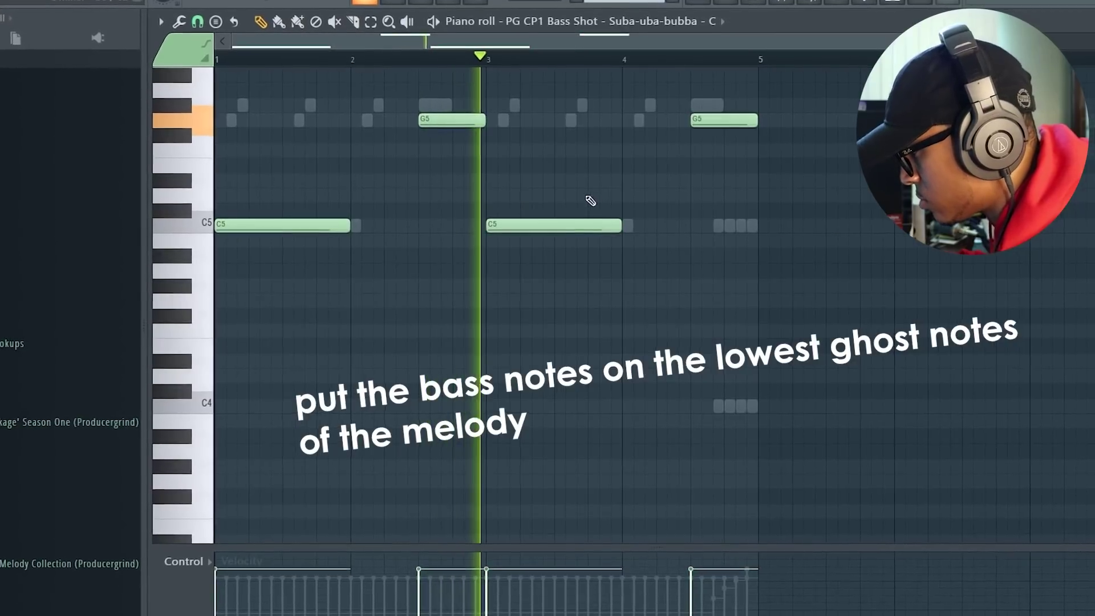
{"action": "left_click", "coordinate": [630, 105]}
{"action": "scroll", "coordinate": [591, 201], "scroll_direction": "up", "scroll_amount": 3}
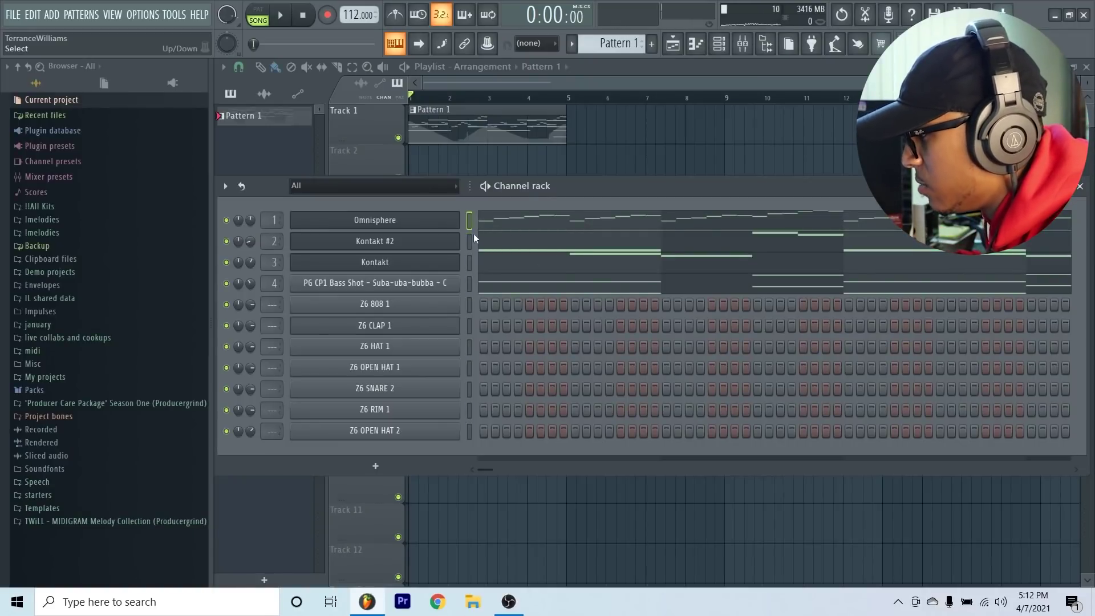
Transpose the Omnisphere, both Kontakt and the bass channels up 1 semitone, then play back
{"action": "left_click", "coordinate": [472, 278]}
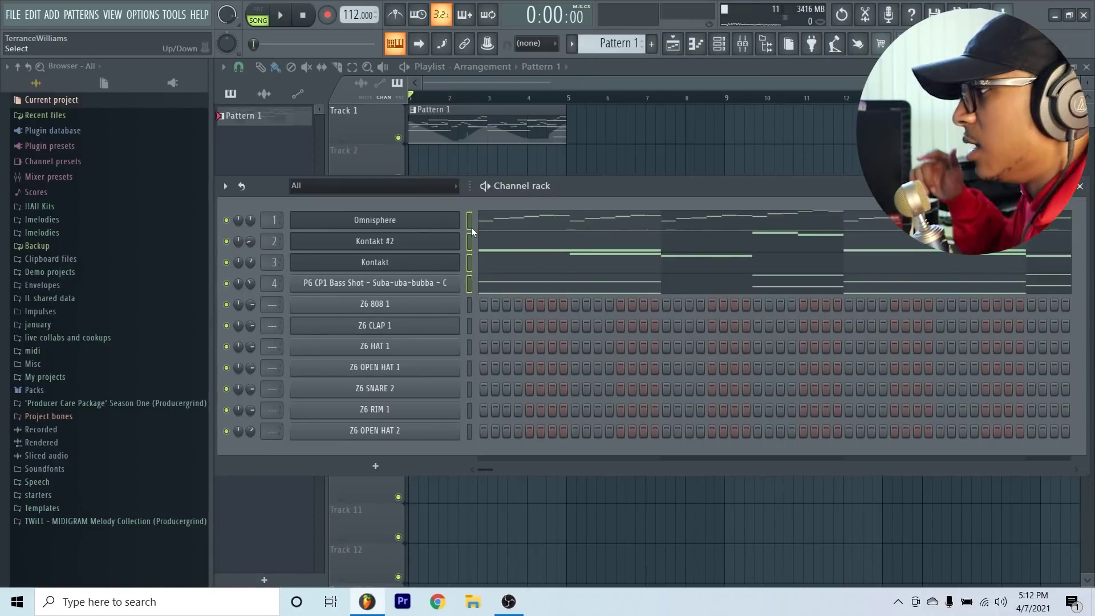
{"action": "left_click", "coordinate": [225, 186]}
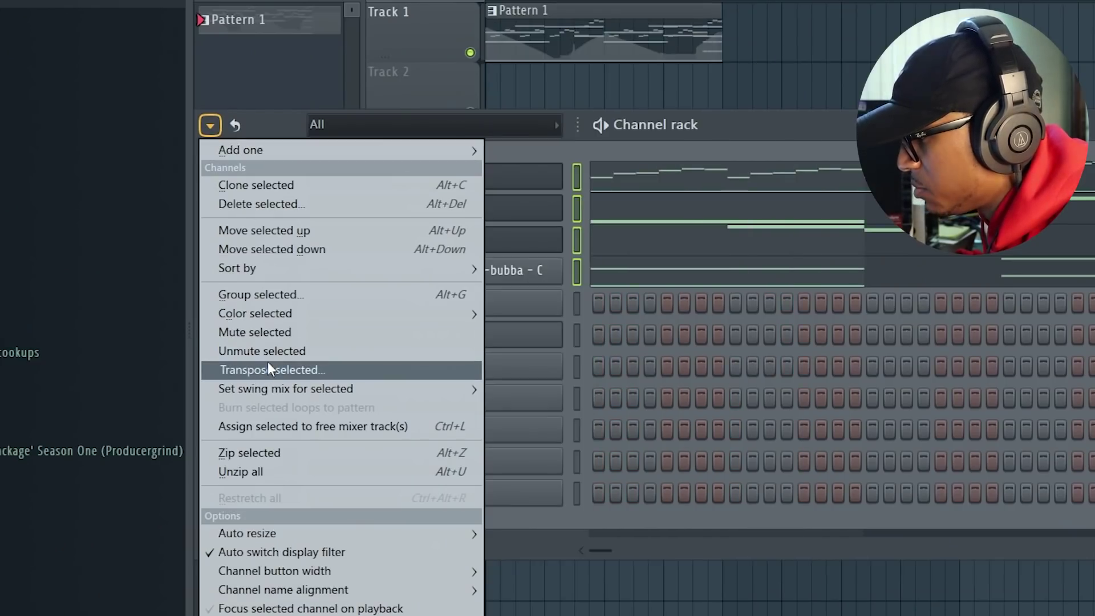
{"action": "left_click", "coordinate": [268, 365]}
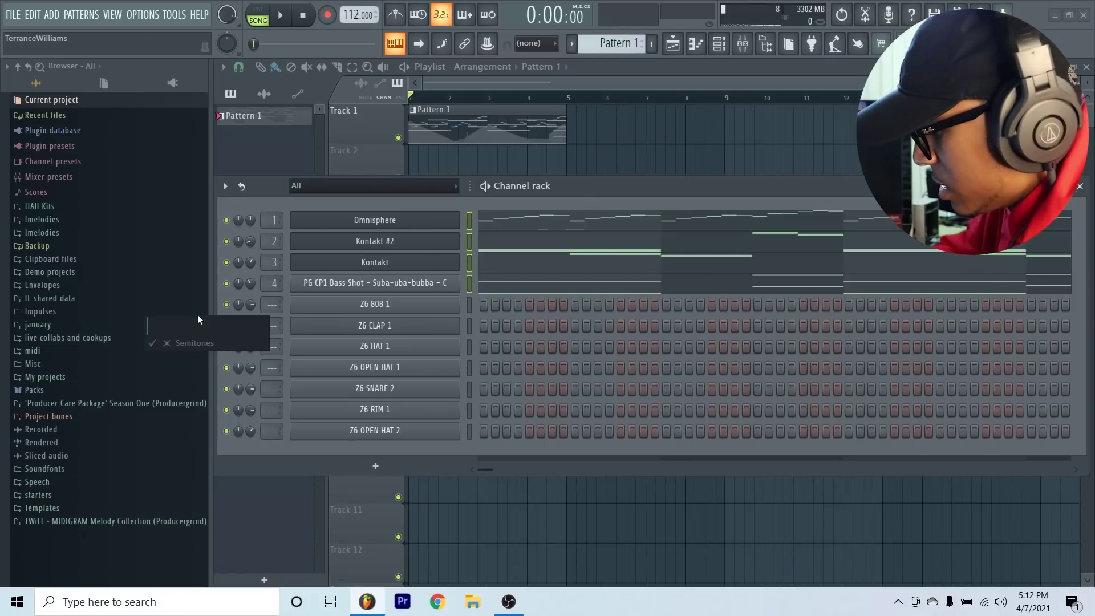
{"action": "type", "text": "1"}
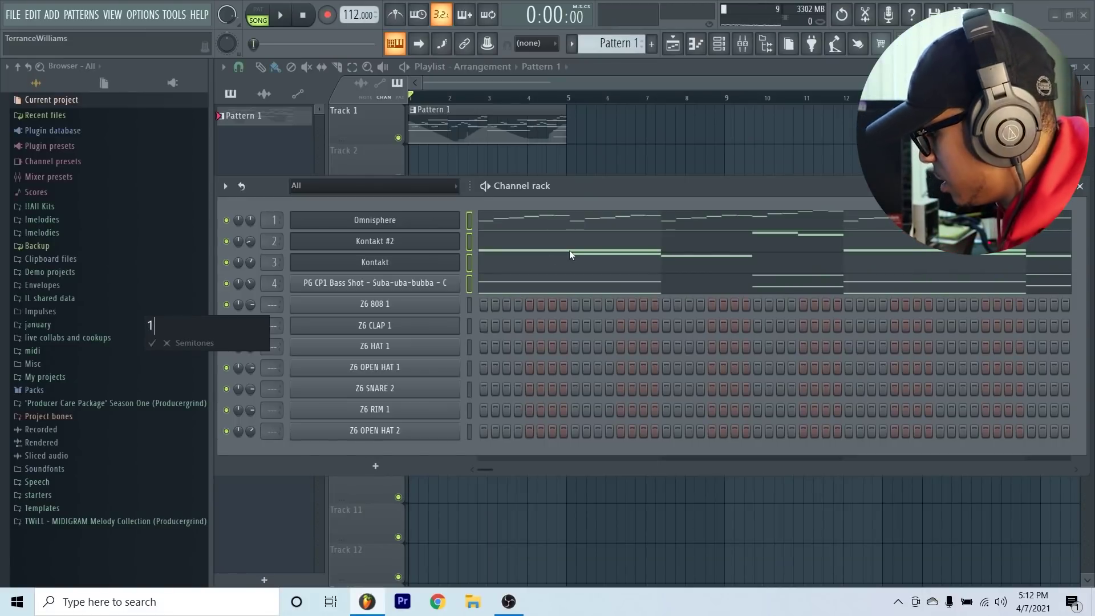
{"action": "key", "text": "Return"}
{"action": "key", "text": "space"}
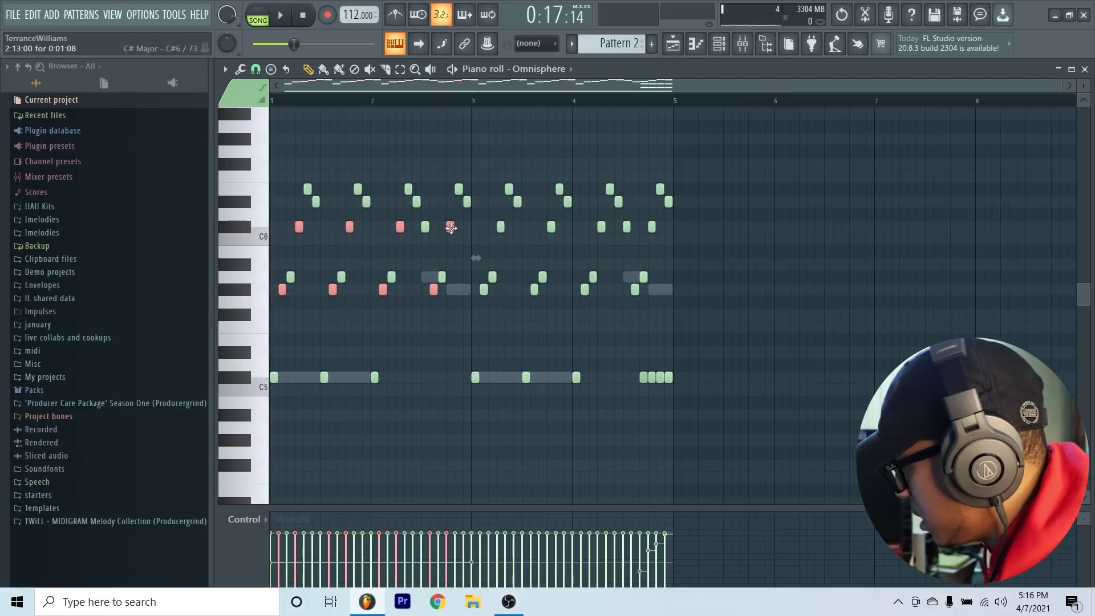
Copy the Pattern 2 notes an octave up, duplicate them one step later, and lengthen the four G#6 notes
{"action": "key", "text": "ctrl+Up"}
{"action": "scroll", "coordinate": [484, 208], "scroll_direction": "up", "scroll_amount": 3}
{"action": "key", "text": "space"}
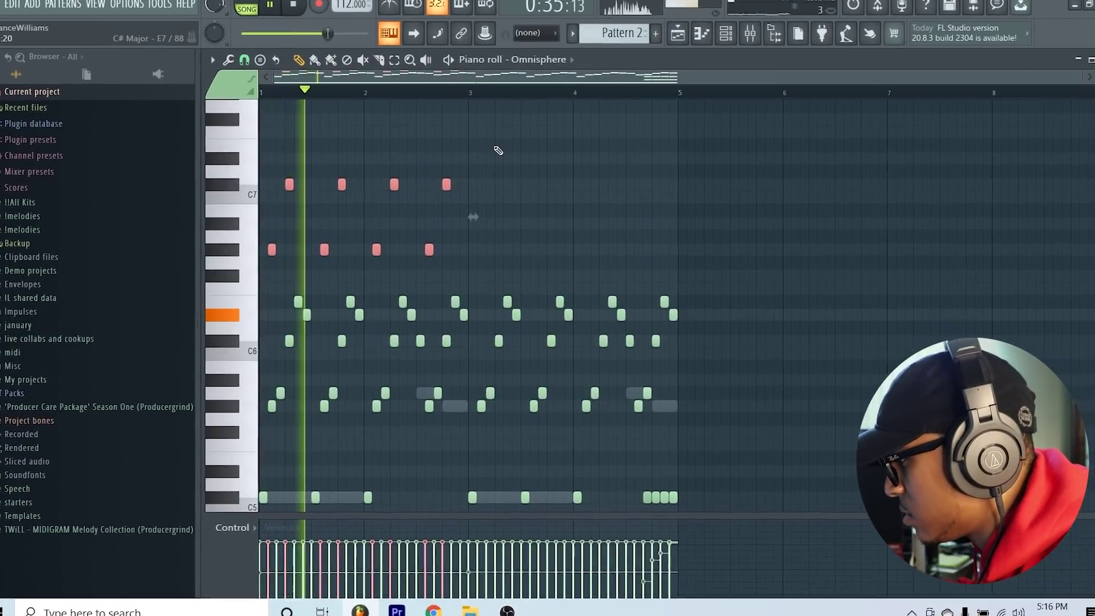
{"action": "key", "text": "ctrl+d"}
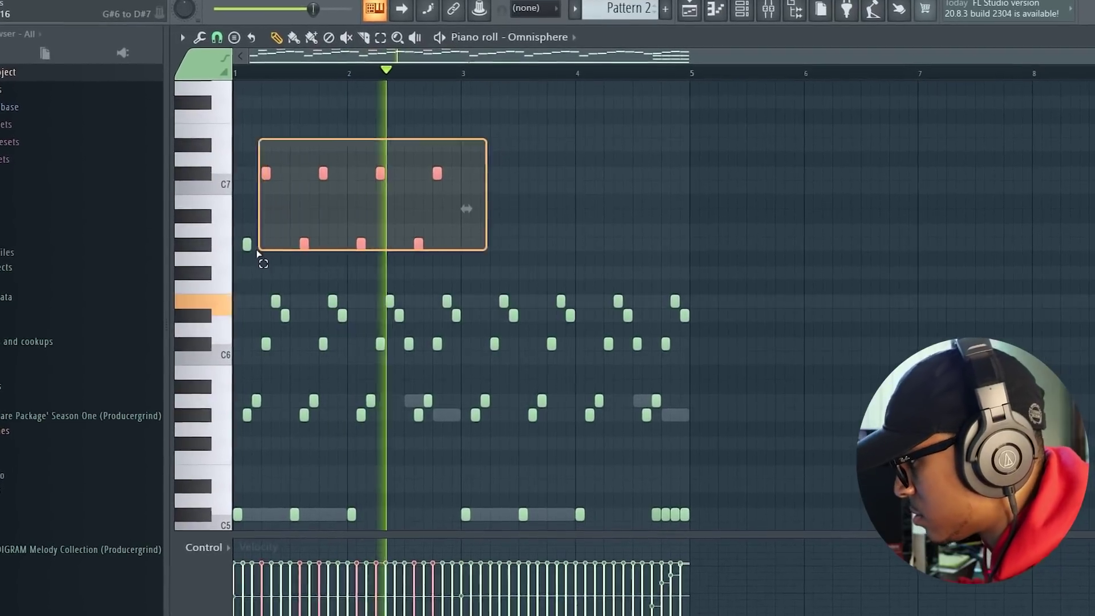
{"action": "left_click_drag", "start_coordinate": [240, 251], "coordinate": [249, 239]}
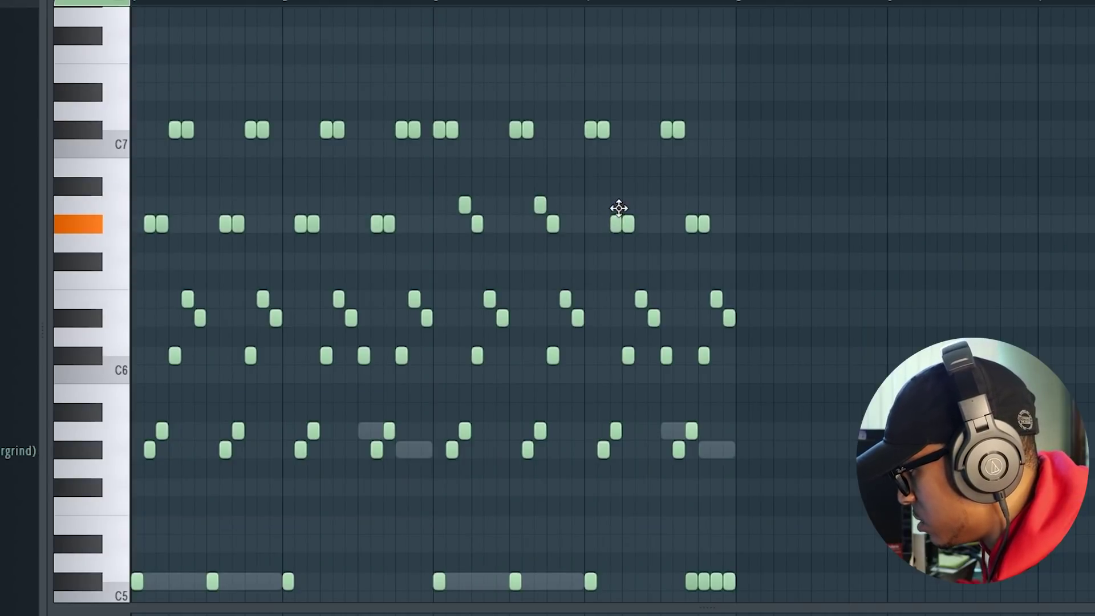
{"action": "left_click_drag", "start_coordinate": [713, 215], "coordinate": [514, 229]}
{"action": "key", "text": "ctrl+d"}
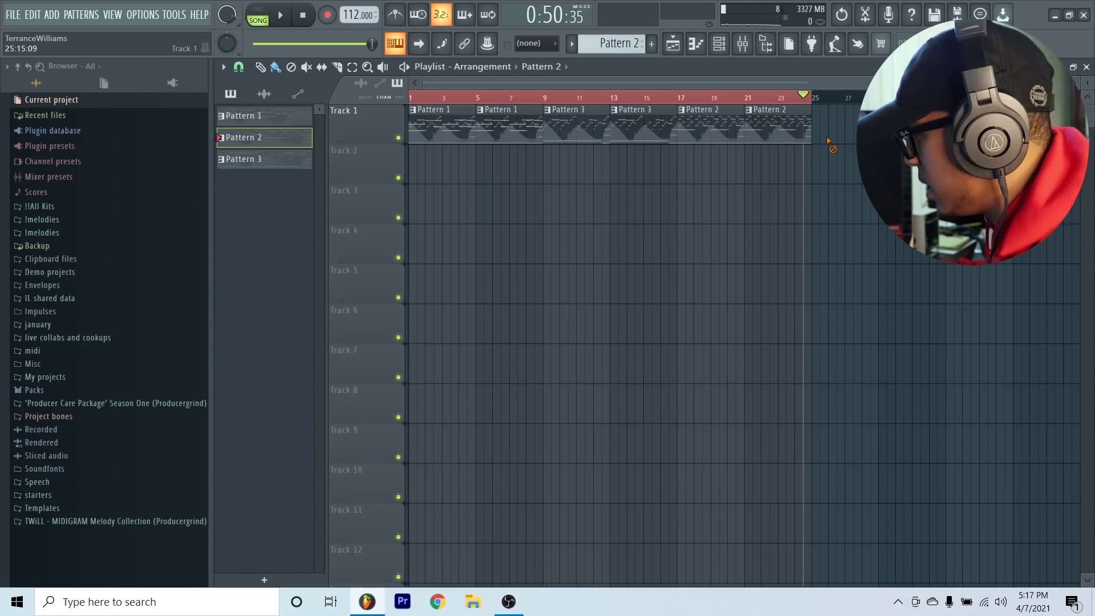
Merge every playlist clip into a single 24-bar Pattern 2 clip and view its notes in the piano roll
{"action": "key", "text": "ctrl+a"}
{"action": "key", "text": "ctrl+g"}
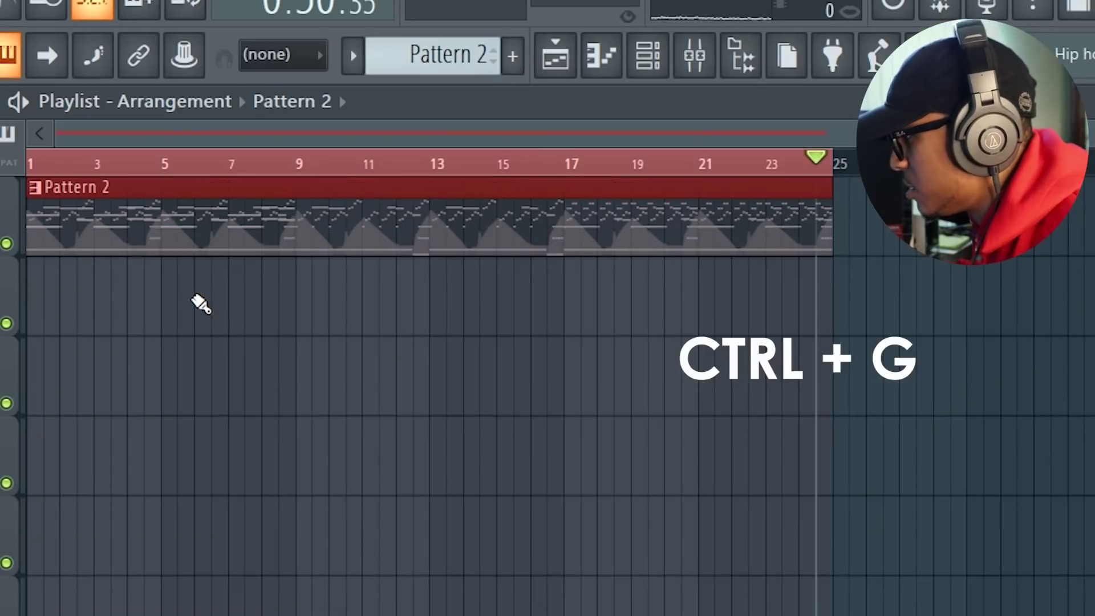
{"action": "double_click", "coordinate": [237, 222]}
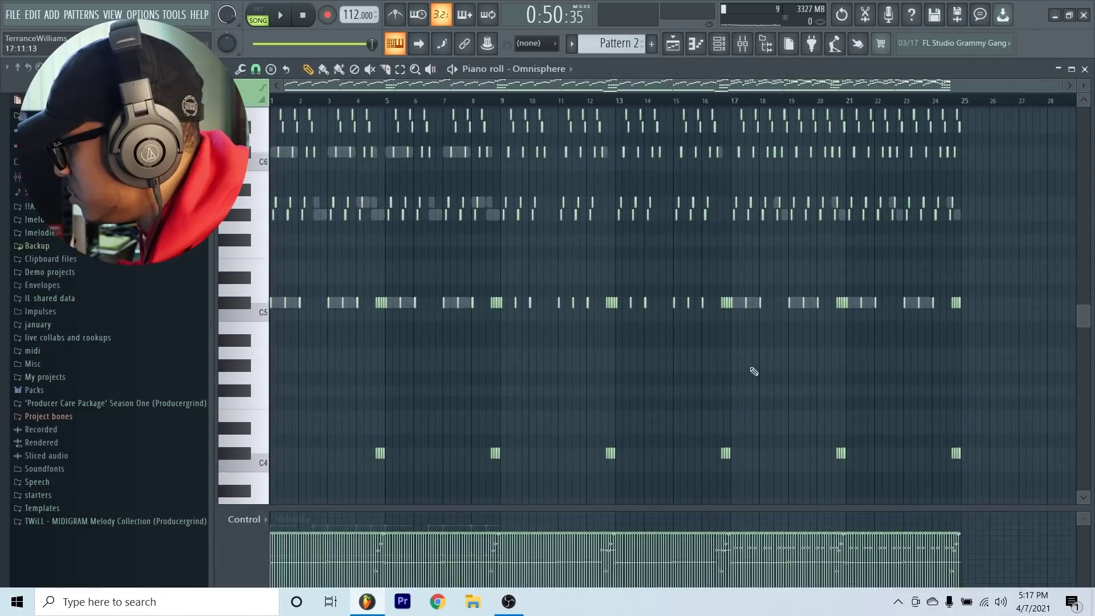
{"action": "scroll", "coordinate": [754, 371], "scroll_direction": "up", "scroll_amount": 3}
{"action": "scroll", "coordinate": [623, 369], "scroll_direction": "down", "scroll_amount": 3}
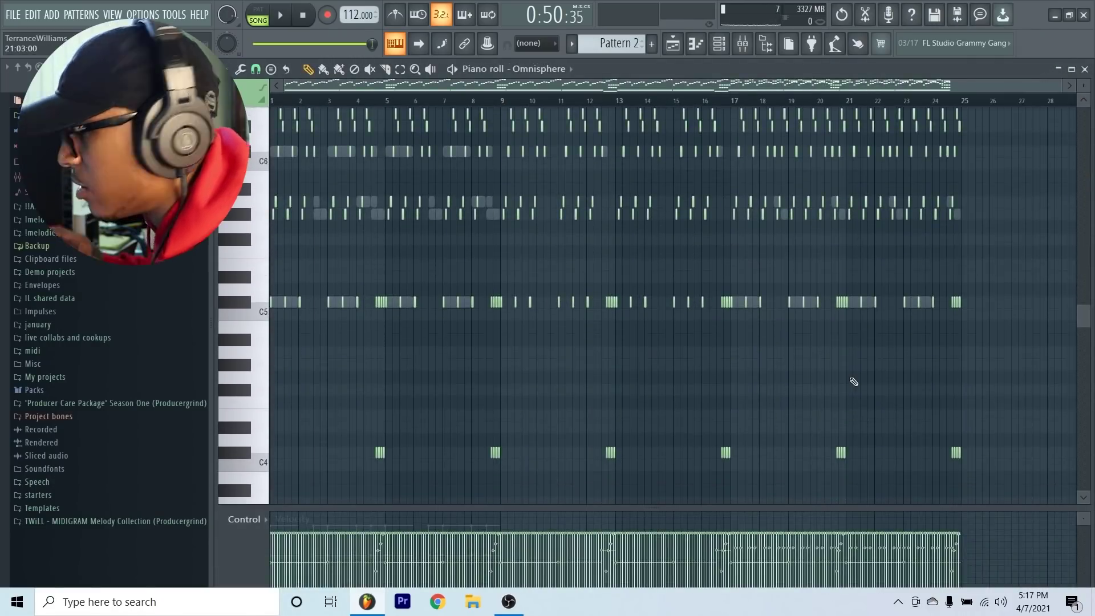
{"action": "scroll", "coordinate": [647, 264], "scroll_direction": "up", "scroll_amount": 3}
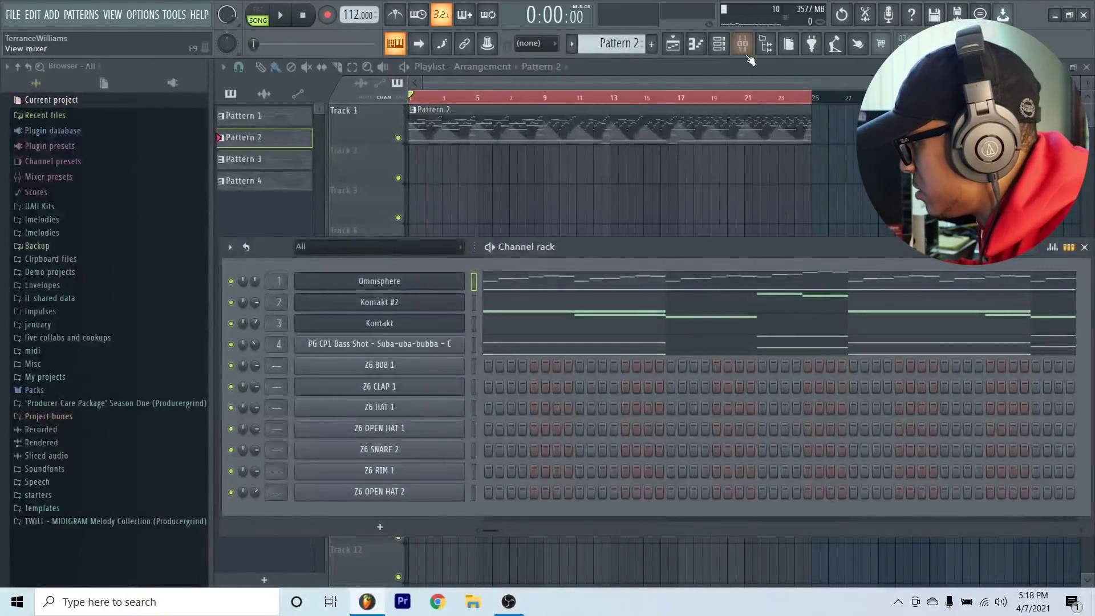
Quick-render the Pattern 2 clip as an audio clip, Pattern 2_8.wav
{"action": "left_click", "coordinate": [745, 50]}
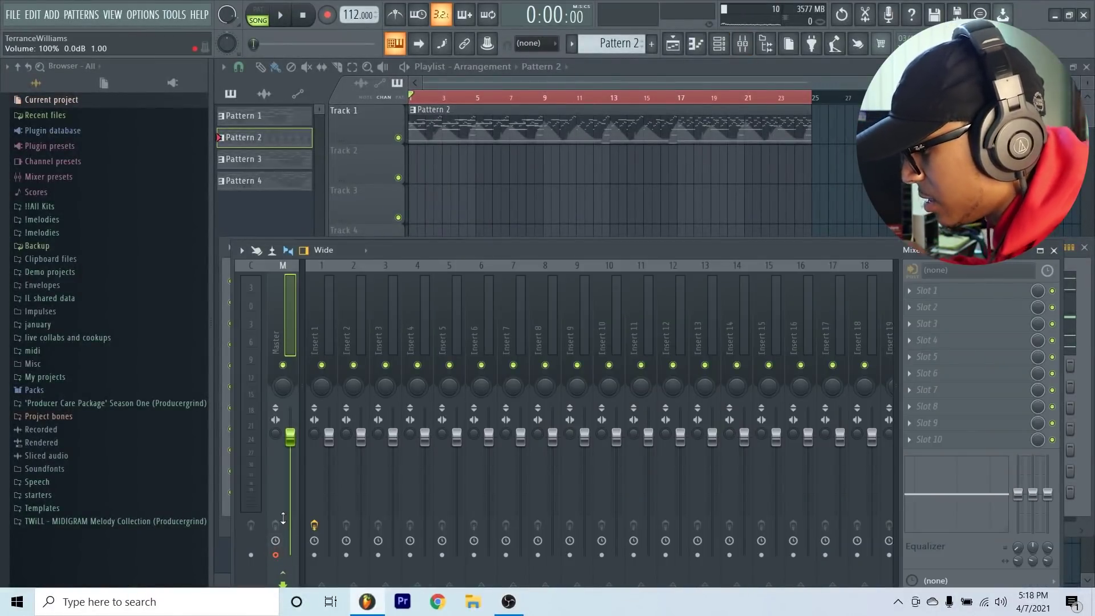
{"action": "key", "text": "ctrl+alt+r"}
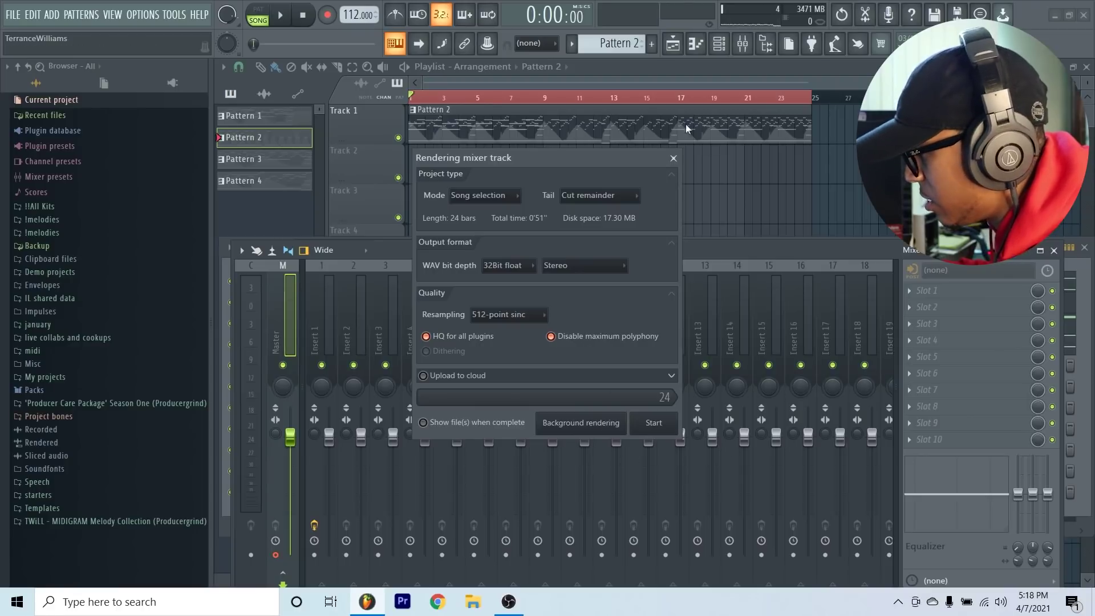
{"action": "left_click", "coordinate": [673, 158]}
{"action": "left_click", "coordinate": [741, 47]}
{"action": "right_click", "coordinate": [259, 132]}
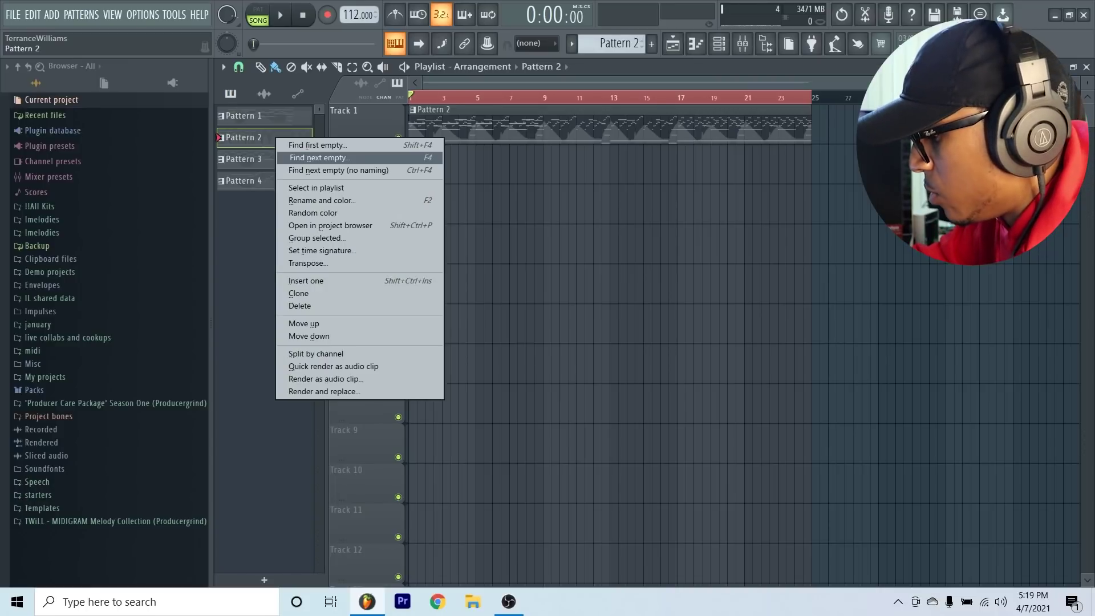
{"action": "left_click", "coordinate": [333, 366]}
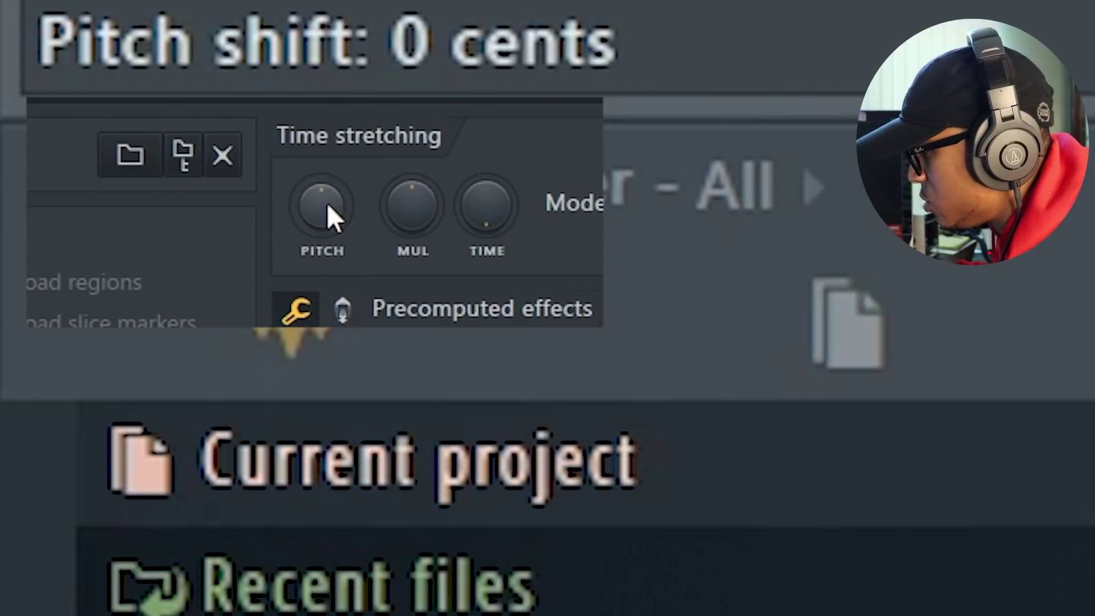
Pitch the rendered audio clip down 200 cents and pick a time-stretching mode
{"action": "left_click_drag", "start_coordinate": [40, 68], "coordinate": [40, 72]}
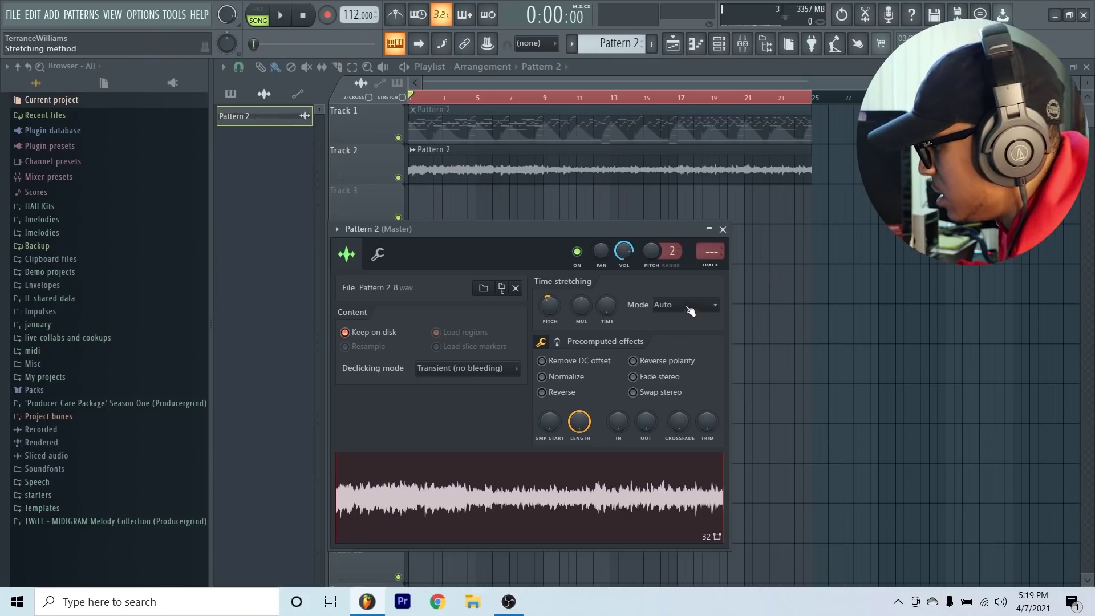
{"action": "left_click", "coordinate": [690, 311]}
{"action": "left_click", "coordinate": [684, 346]}
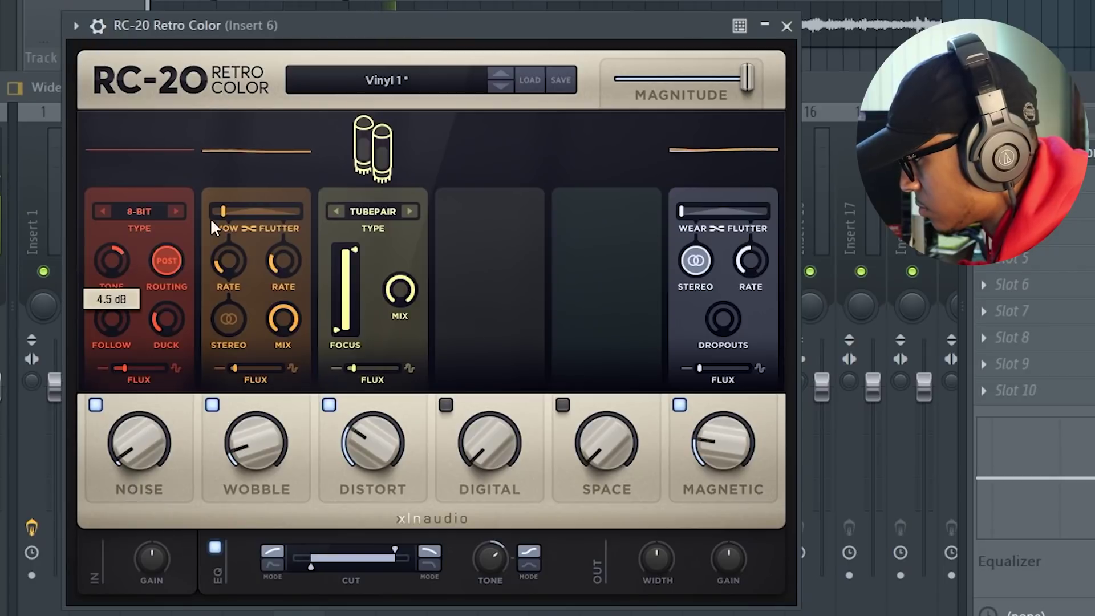
Raise RC-20's Wobble to 11% and its output Width to 149%
{"action": "left_click_drag", "start_coordinate": [223, 212], "coordinate": [238, 213]}
{"action": "mouse_move", "coordinate": [245, 457]}
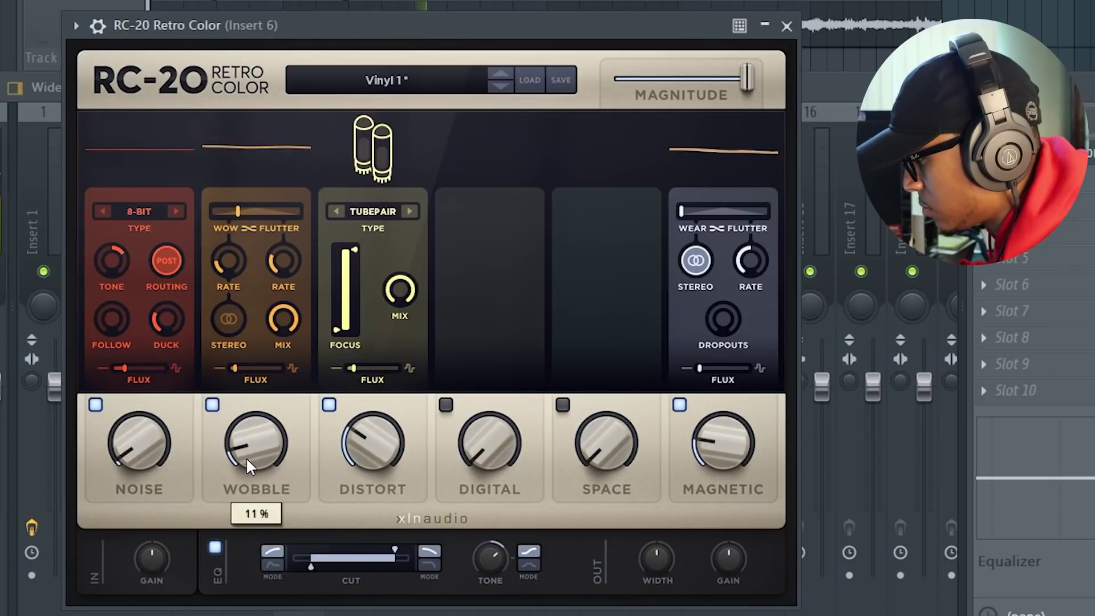
{"action": "left_click_drag", "start_coordinate": [645, 563], "coordinate": [645, 463]}
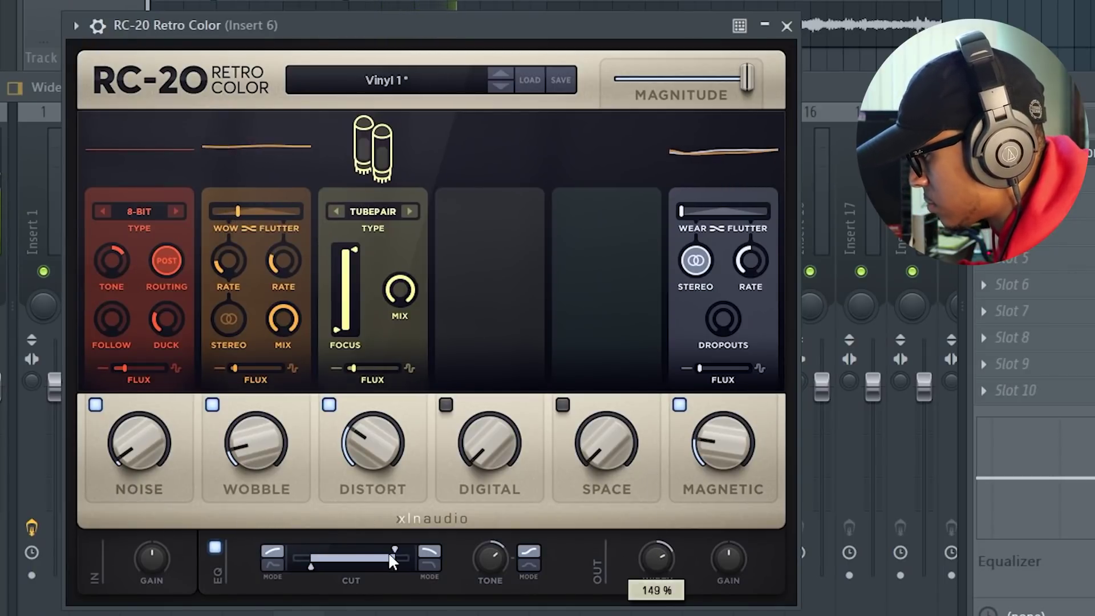